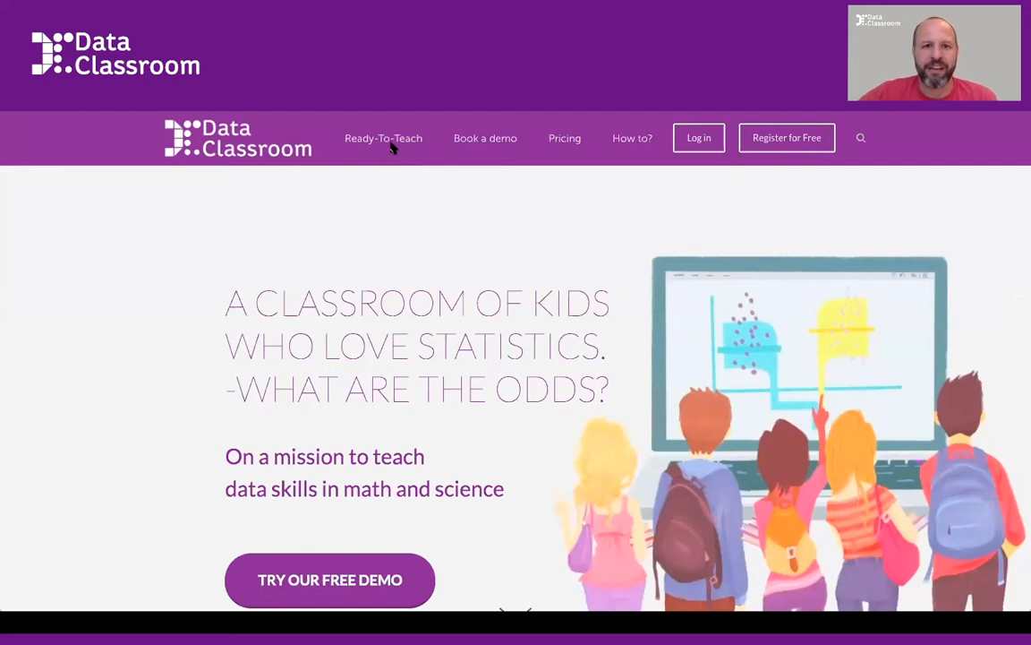
Browse the Ready-To-Teach activities and open the Potato Osmosis Lab
{"action": "left_click", "coordinate": [388, 140]}
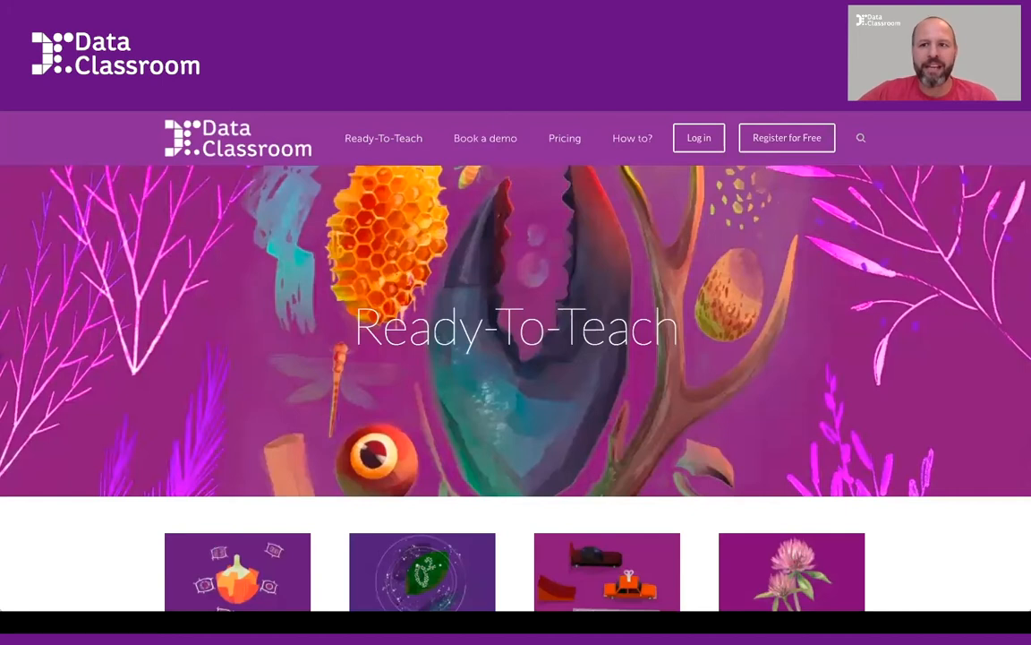
{"action": "scroll", "coordinate": [743, 367], "scroll_direction": "down", "scroll_amount": 1}
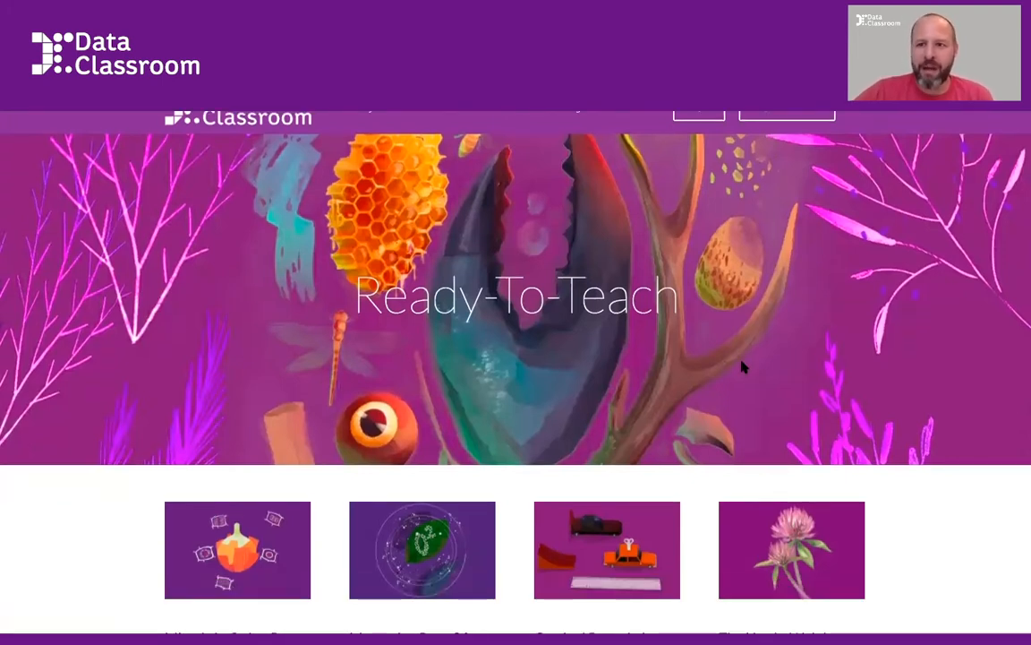
{"action": "scroll", "coordinate": [743, 367], "scroll_direction": "down", "scroll_amount": 1}
{"action": "scroll", "coordinate": [743, 367], "scroll_direction": "down", "scroll_amount": 4}
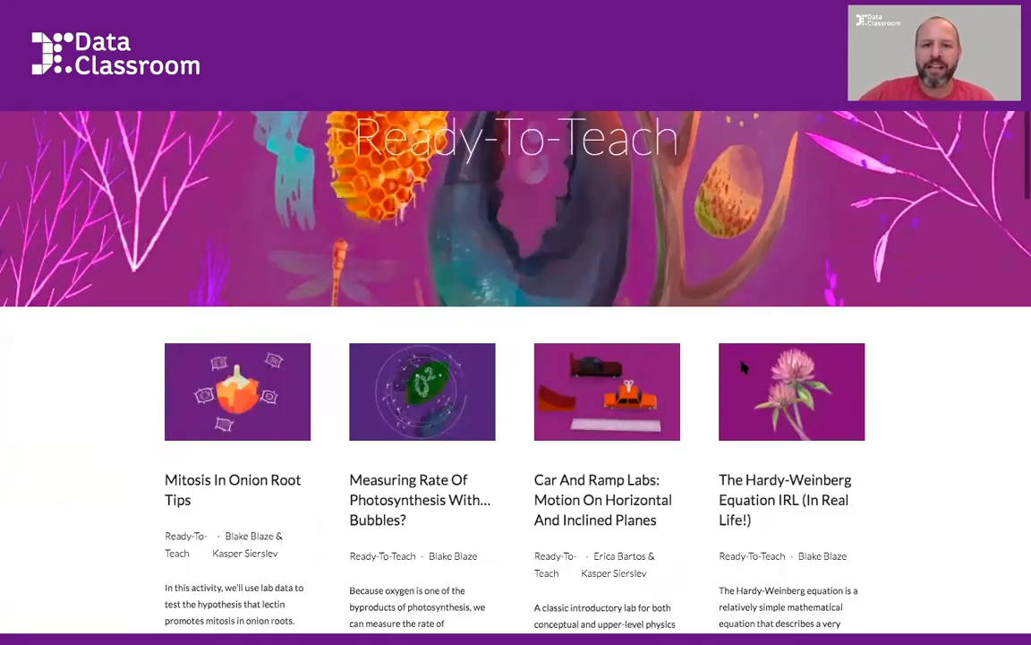
{"action": "scroll", "coordinate": [743, 367], "scroll_direction": "down", "scroll_amount": 4}
{"action": "scroll", "coordinate": [741, 363], "scroll_direction": "down", "scroll_amount": 4}
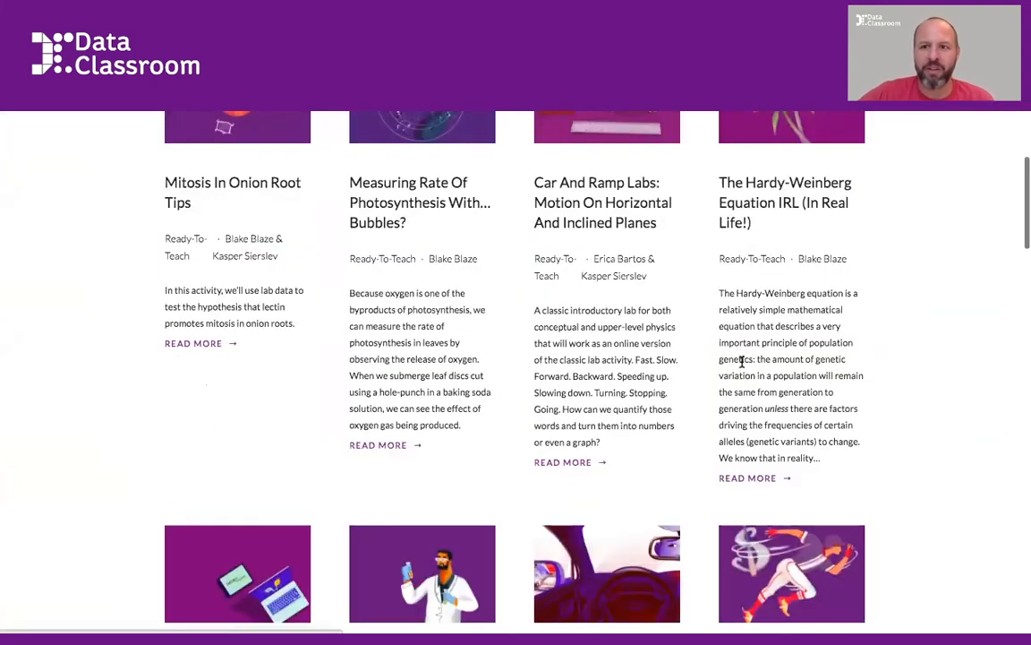
{"action": "scroll", "coordinate": [741, 362], "scroll_direction": "down", "scroll_amount": 3}
{"action": "scroll", "coordinate": [743, 368], "scroll_direction": "down", "scroll_amount": 2}
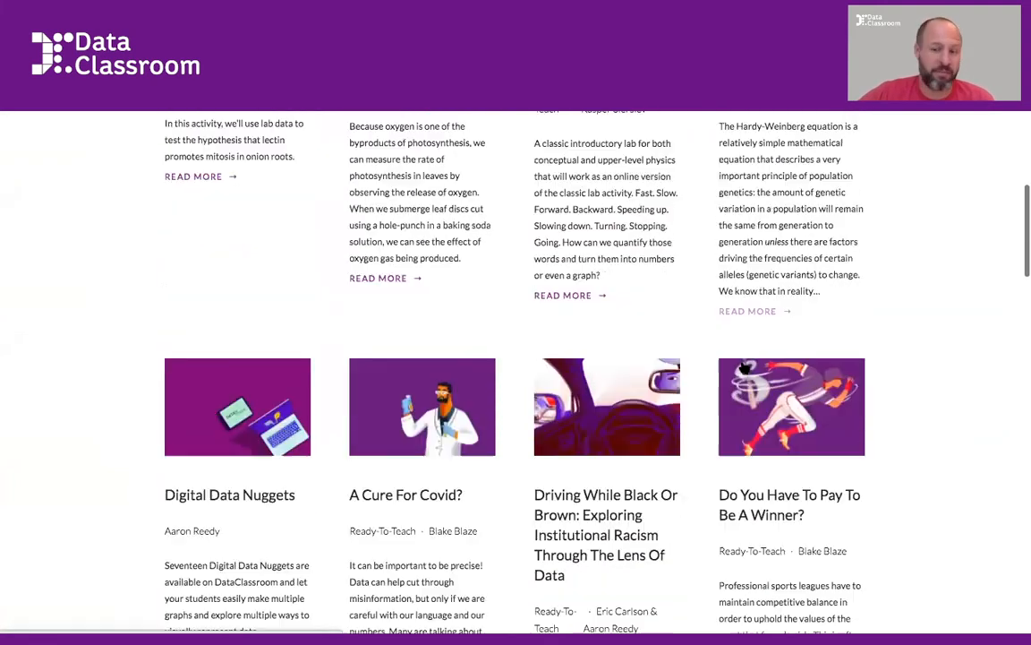
{"action": "scroll", "coordinate": [744, 367], "scroll_direction": "down", "scroll_amount": 2}
{"action": "scroll", "coordinate": [743, 365], "scroll_direction": "down", "scroll_amount": 5}
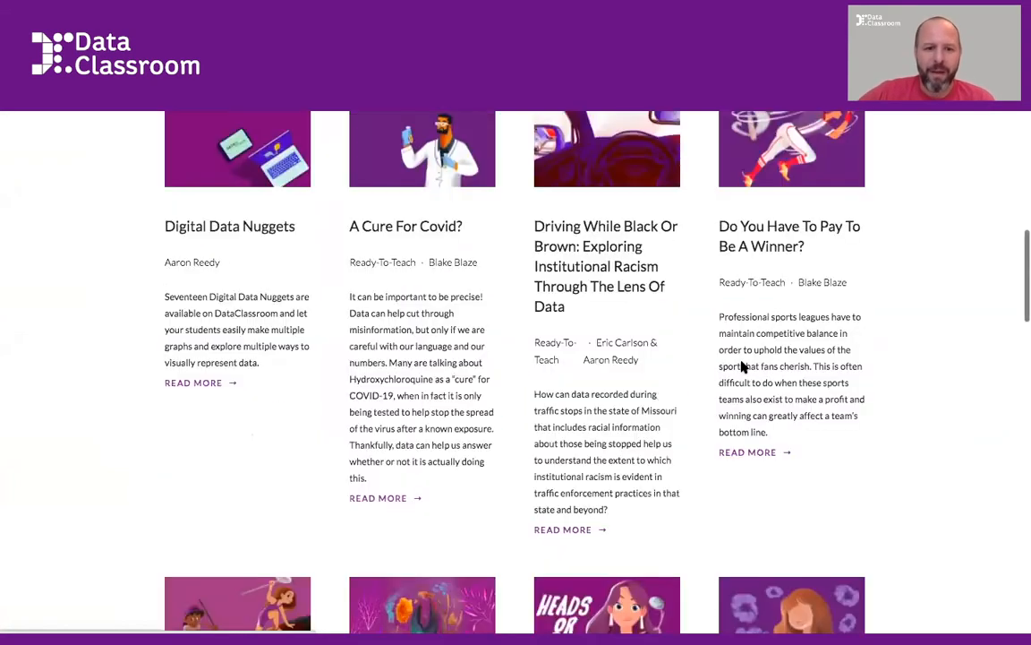
{"action": "scroll", "coordinate": [742, 362], "scroll_direction": "down", "scroll_amount": 10}
{"action": "scroll", "coordinate": [743, 365], "scroll_direction": "down", "scroll_amount": 6}
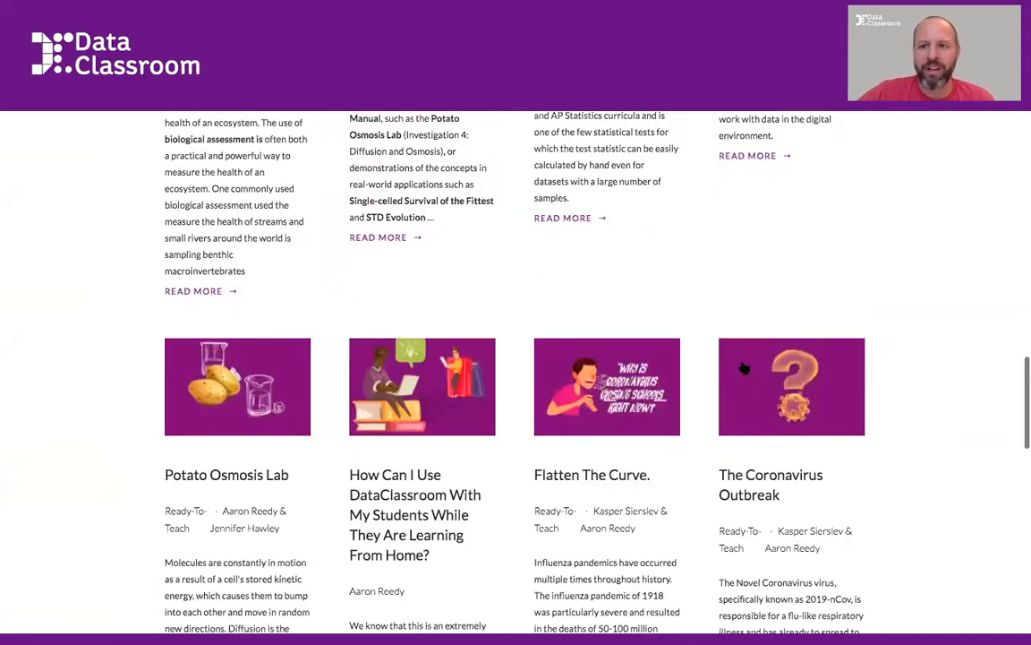
{"action": "scroll", "coordinate": [744, 367], "scroll_direction": "down", "scroll_amount": 3}
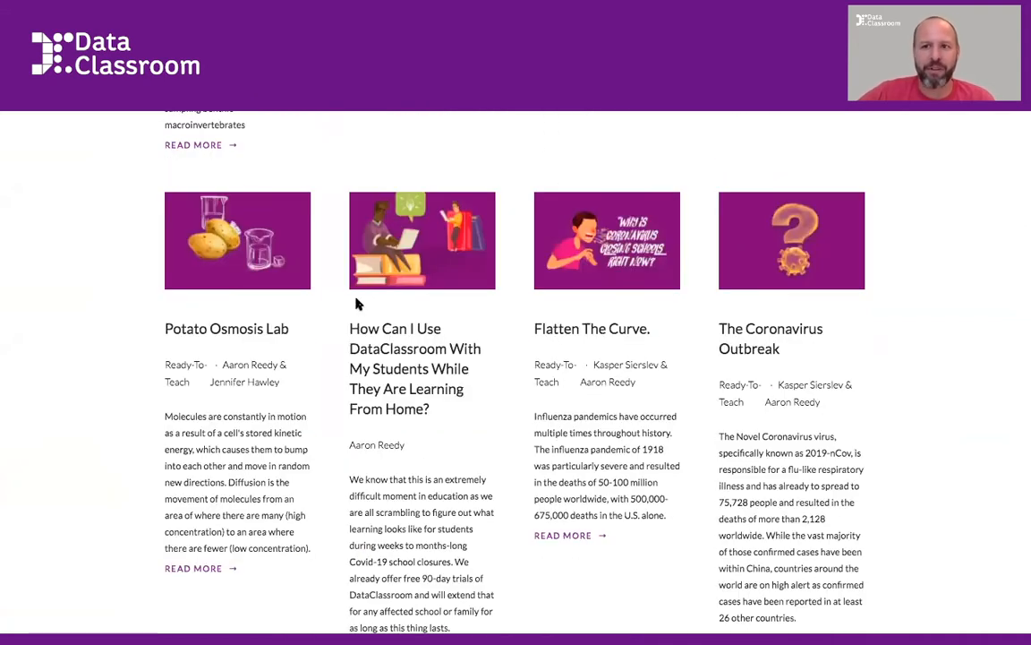
{"action": "left_click", "coordinate": [234, 262]}
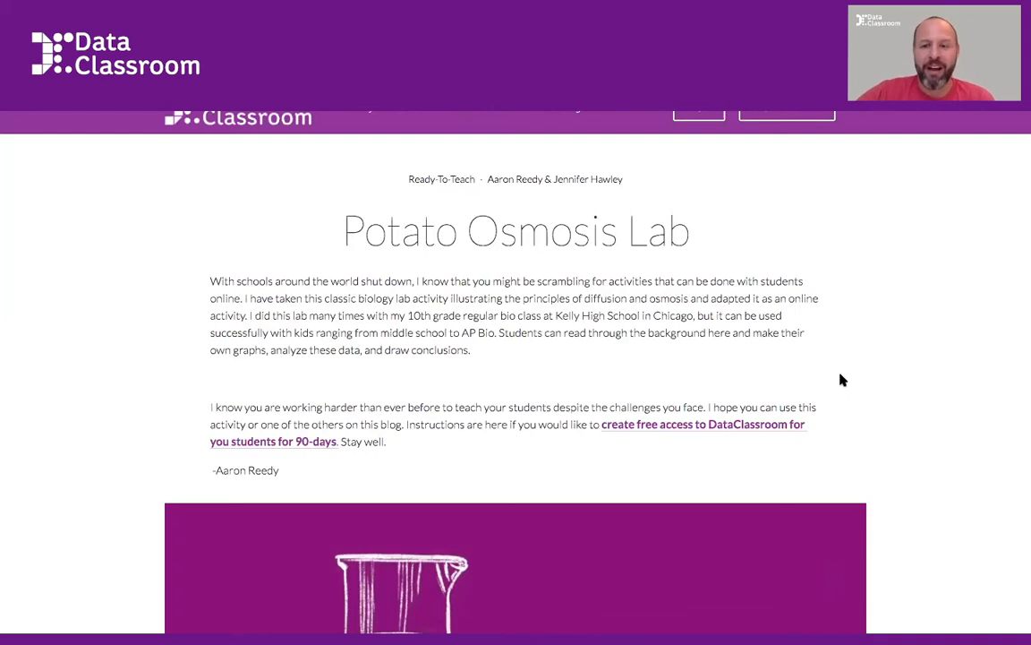
Read through the Potato Osmosis Lab page, covering its background, activity instructions, example graphs and questions
{"action": "scroll", "coordinate": [843, 380], "scroll_direction": "down", "scroll_amount": 2}
{"action": "scroll", "coordinate": [842, 380], "scroll_direction": "down", "scroll_amount": 5}
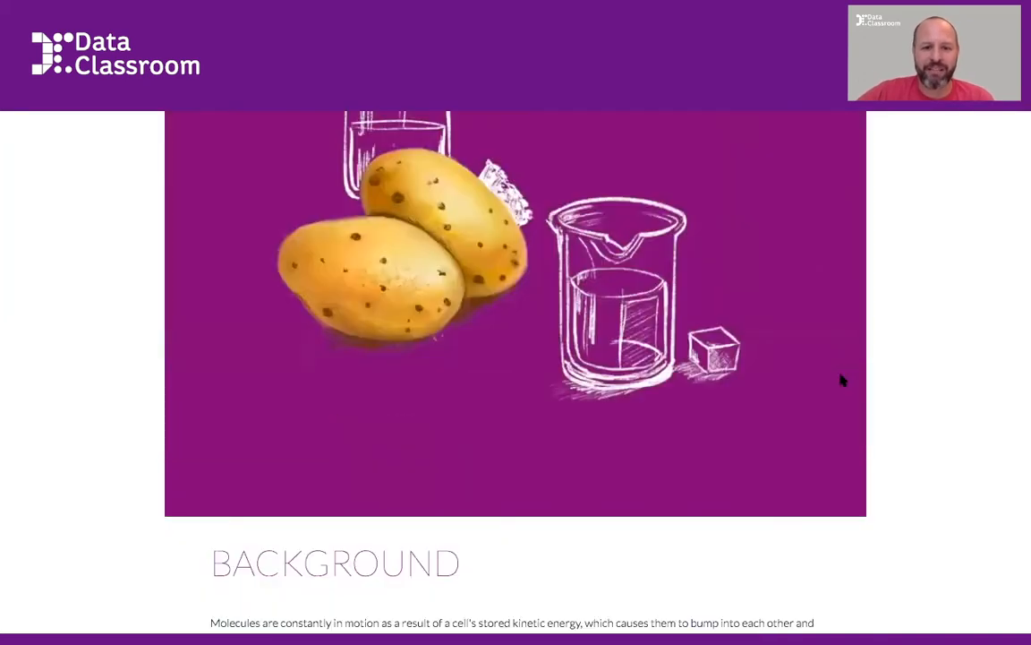
{"action": "scroll", "coordinate": [842, 381], "scroll_direction": "down", "scroll_amount": 3}
{"action": "scroll", "coordinate": [842, 380], "scroll_direction": "down", "scroll_amount": 1}
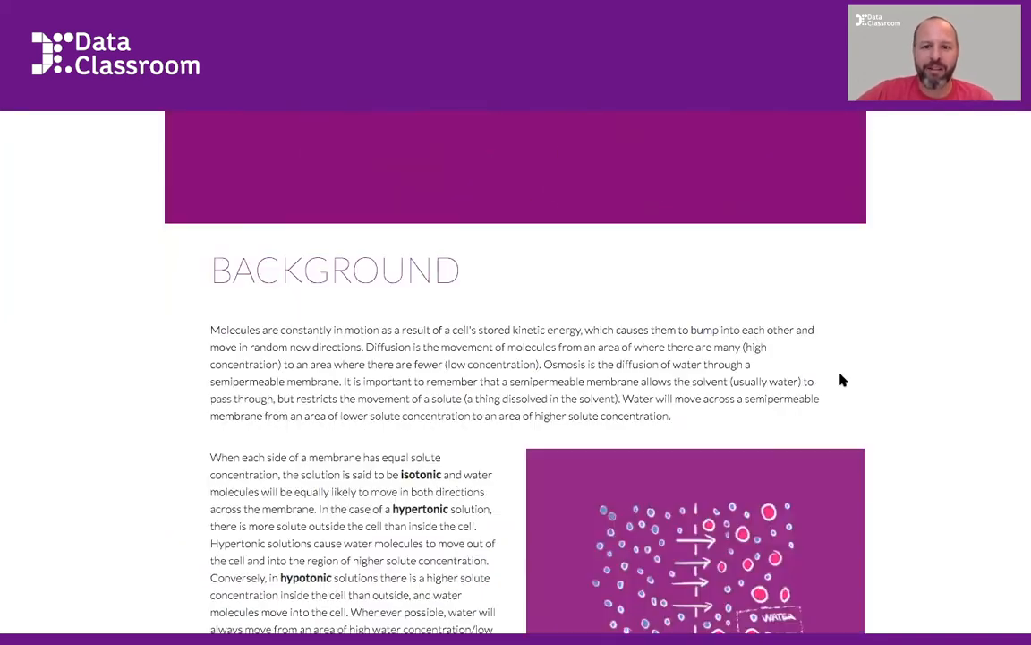
{"action": "scroll", "coordinate": [843, 380], "scroll_direction": "down", "scroll_amount": 2}
{"action": "scroll", "coordinate": [842, 380], "scroll_direction": "down", "scroll_amount": 1}
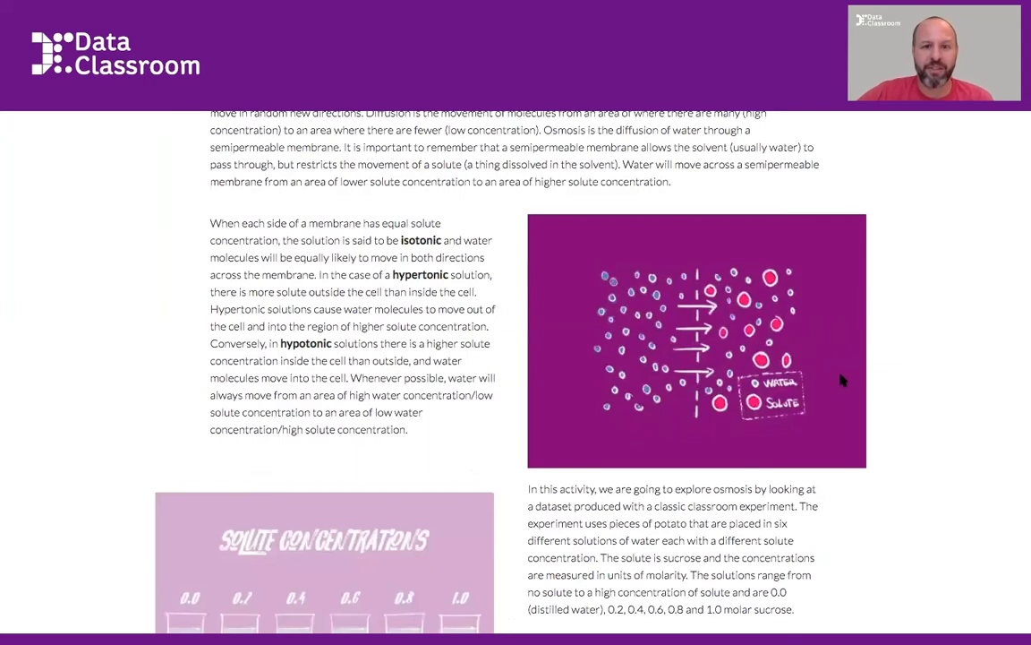
{"action": "scroll", "coordinate": [842, 381], "scroll_direction": "down", "scroll_amount": 1}
{"action": "scroll", "coordinate": [843, 380], "scroll_direction": "down", "scroll_amount": 3}
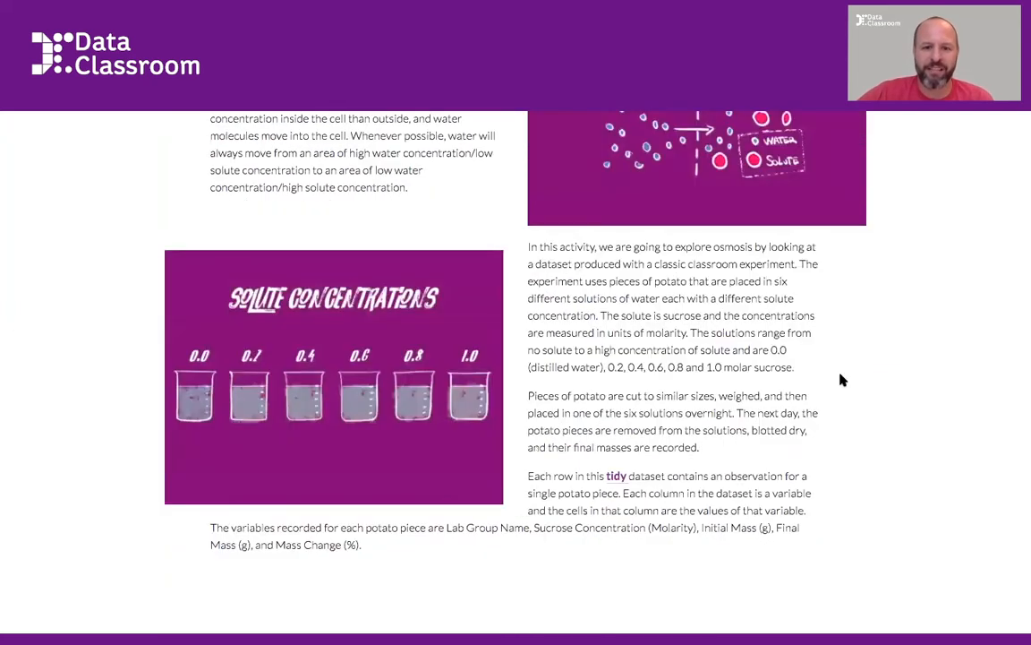
{"action": "scroll", "coordinate": [843, 381], "scroll_direction": "down", "scroll_amount": 6}
{"action": "scroll", "coordinate": [843, 381], "scroll_direction": "down", "scroll_amount": 4}
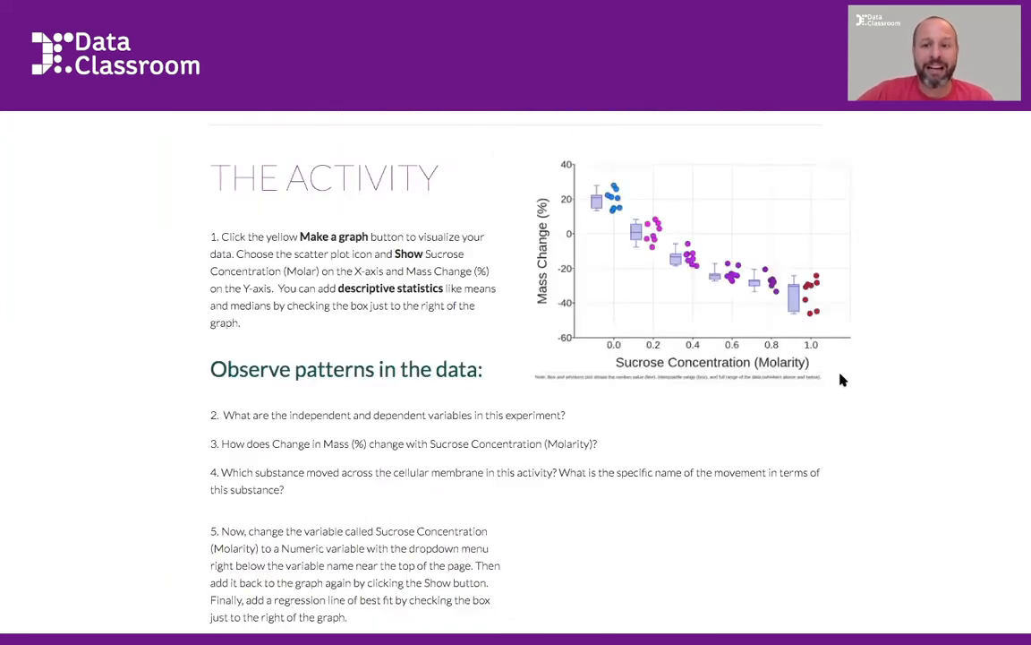
{"action": "scroll", "coordinate": [843, 380], "scroll_direction": "down", "scroll_amount": 1}
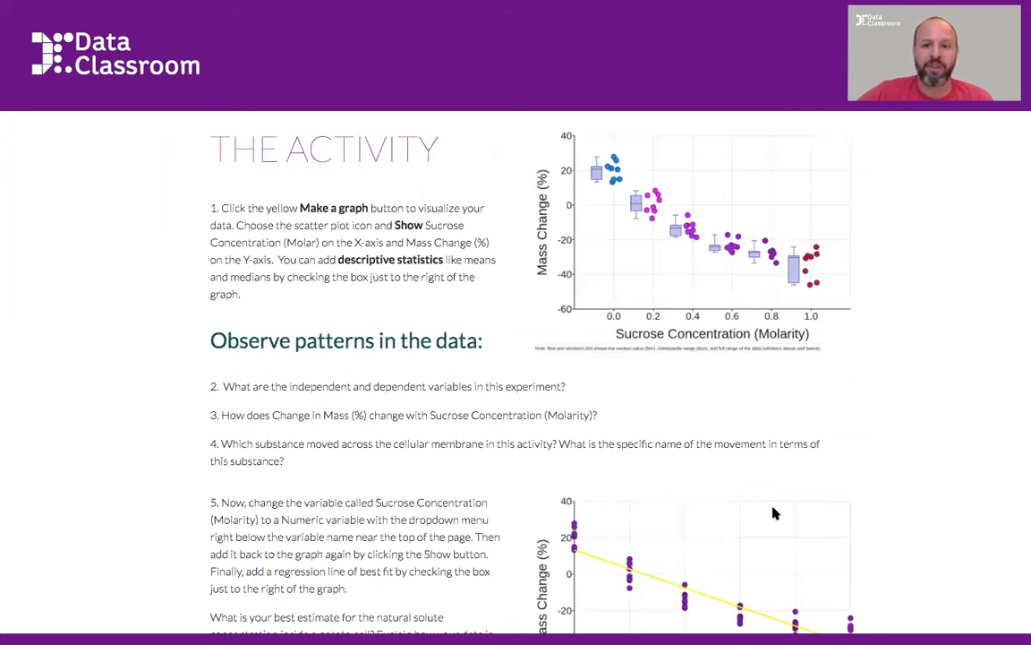
{"action": "scroll", "coordinate": [775, 538], "scroll_direction": "down", "scroll_amount": 1}
{"action": "scroll", "coordinate": [774, 538], "scroll_direction": "down", "scroll_amount": 1}
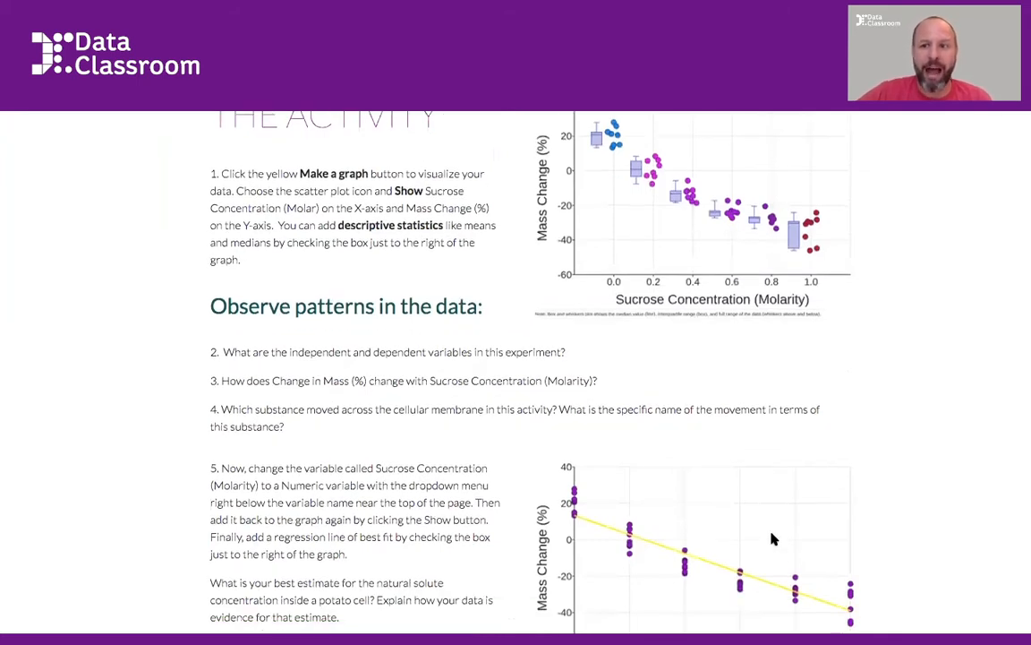
{"action": "scroll", "coordinate": [775, 538], "scroll_direction": "down", "scroll_amount": 3}
{"action": "scroll", "coordinate": [775, 538], "scroll_direction": "down", "scroll_amount": 4}
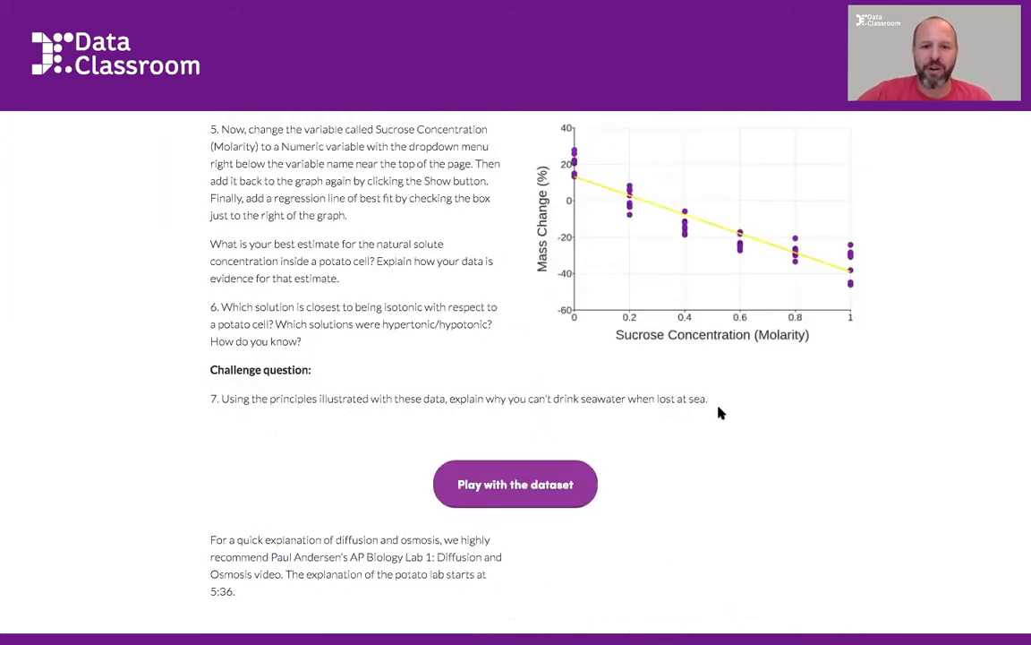
{"action": "scroll", "coordinate": [759, 413], "scroll_direction": "down", "scroll_amount": 3}
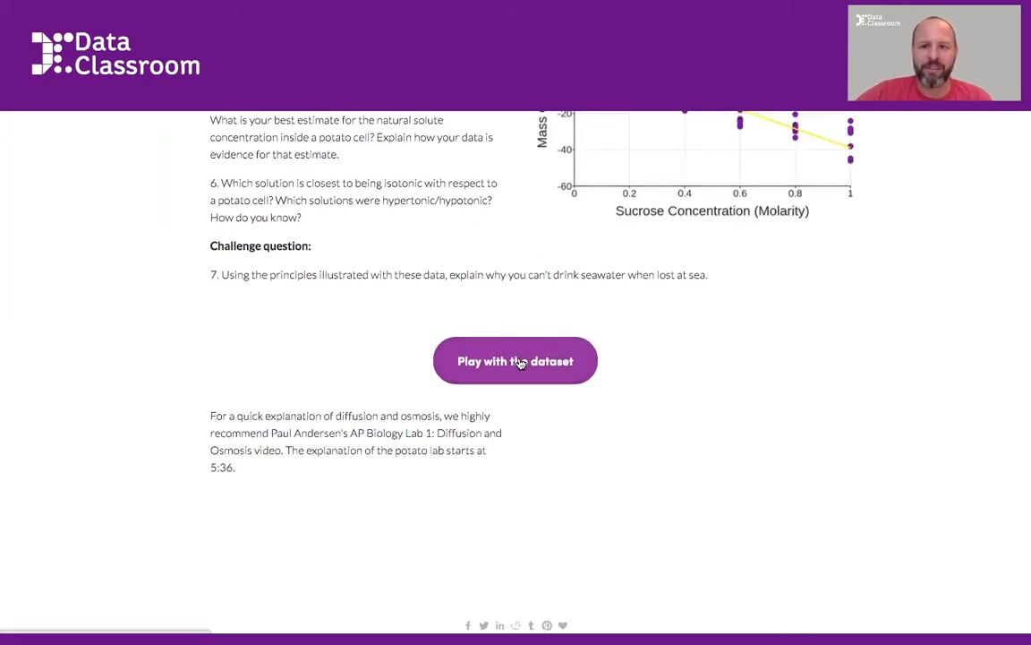
Open the lab's dataset and graph the Mass Change (%) column
{"action": "left_click", "coordinate": [519, 361]}
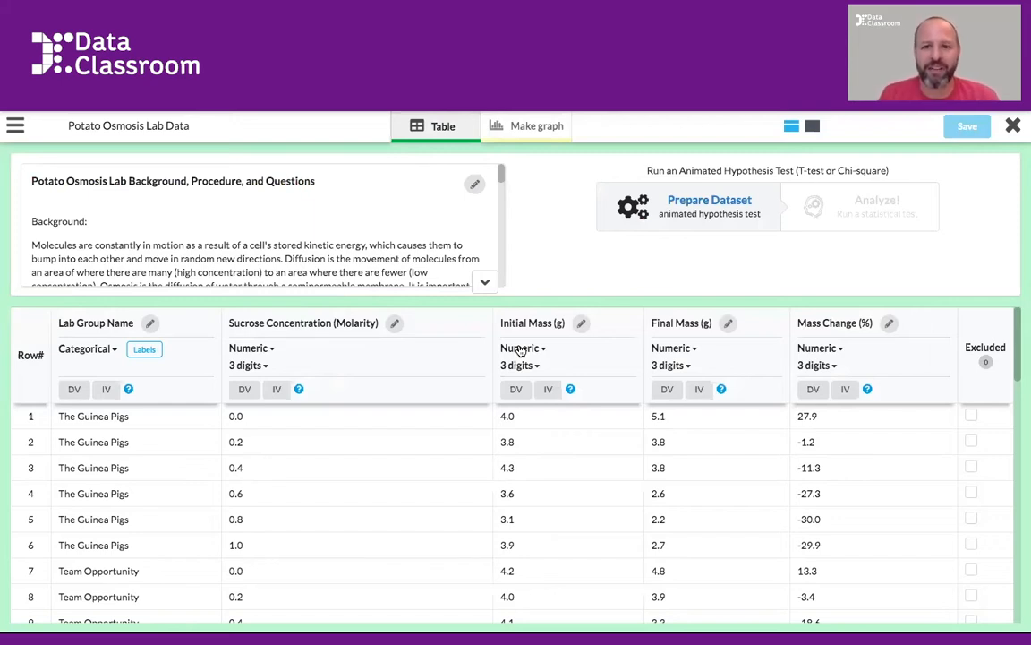
{"action": "left_click", "coordinate": [519, 135]}
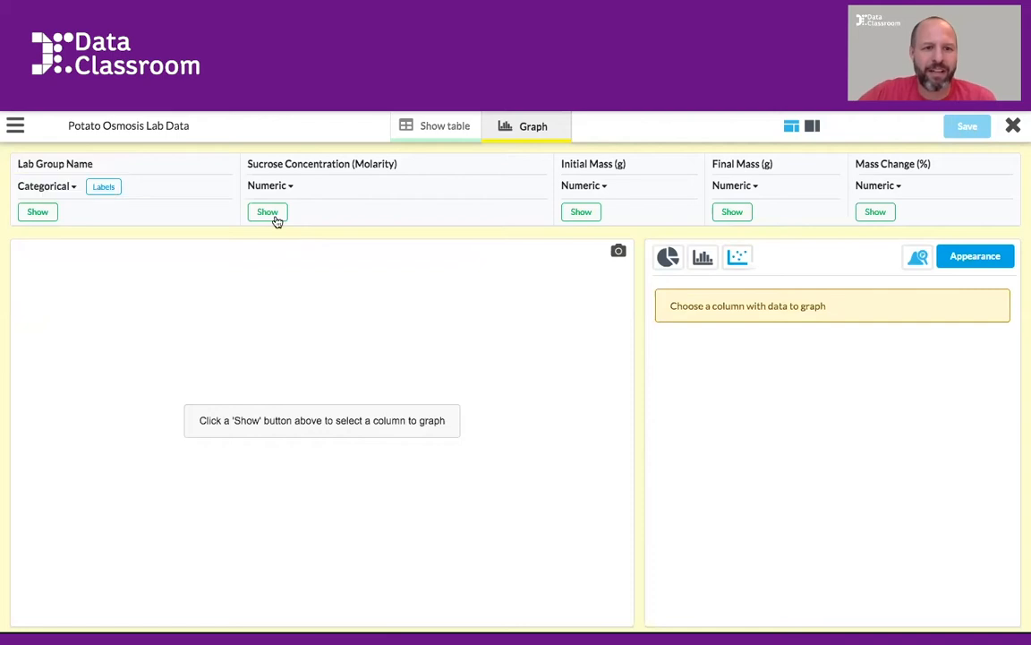
{"action": "left_click", "coordinate": [876, 212]}
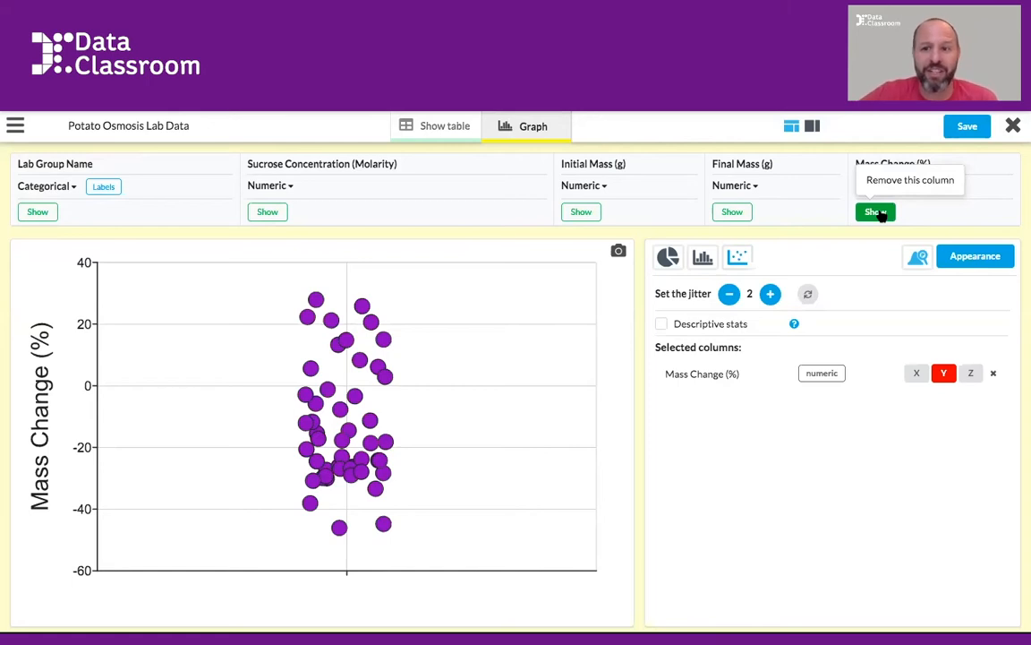
Preview Mass Change (%) as a histogram, return to the scatter plot and add Sucrose Concentration (Molarity) to it
{"action": "left_click", "coordinate": [703, 257]}
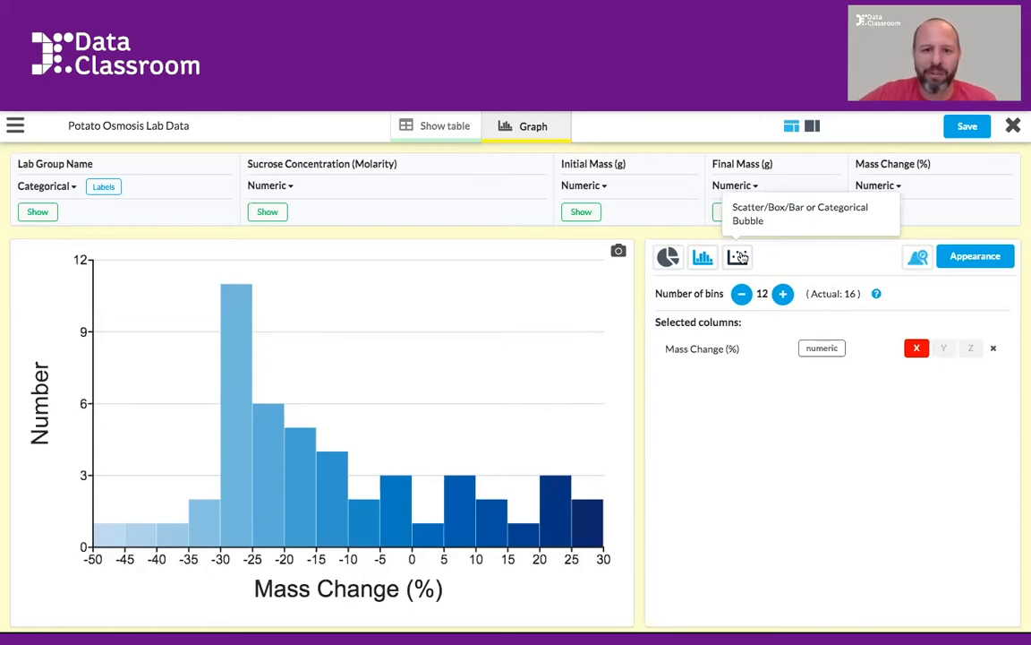
{"action": "left_click", "coordinate": [740, 257]}
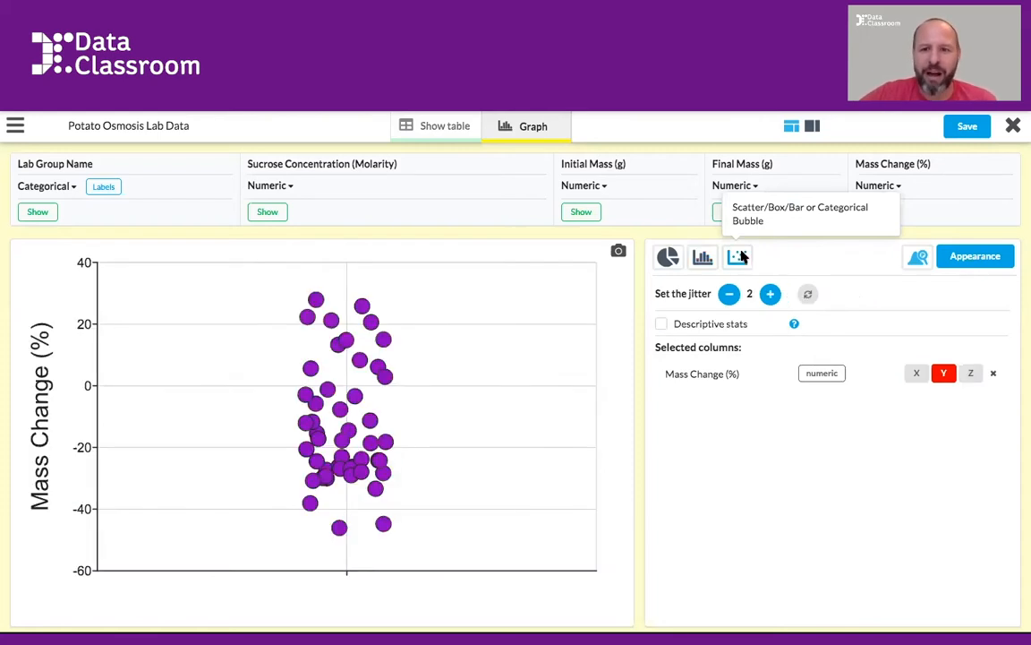
{"action": "left_click", "coordinate": [267, 212]}
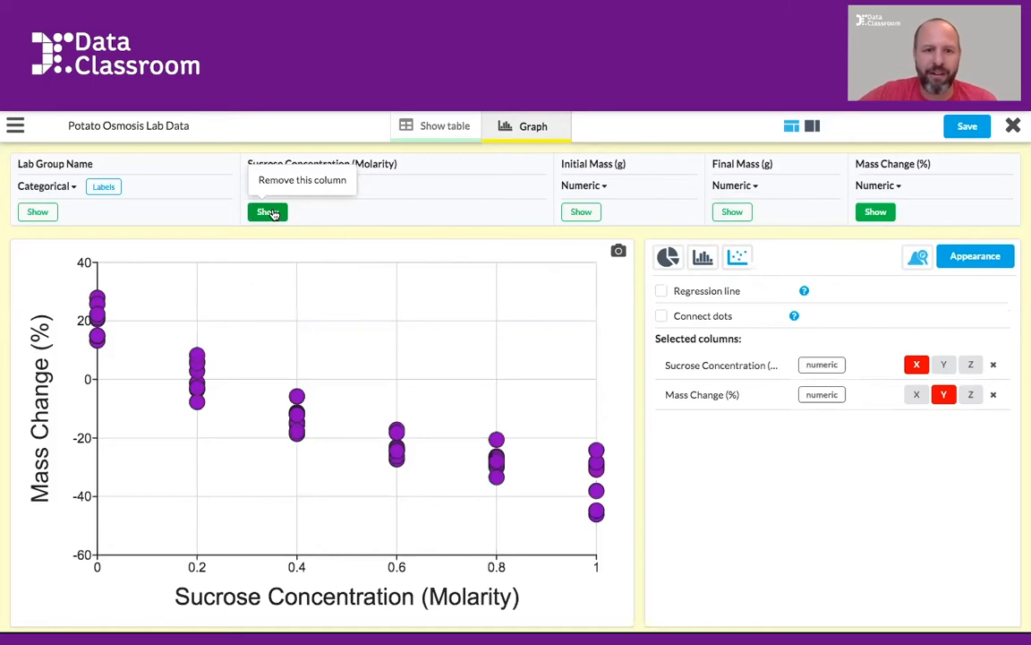
Add a regression line to the scatter plot and set its type to Quadratic
{"action": "left_click", "coordinate": [661, 291]}
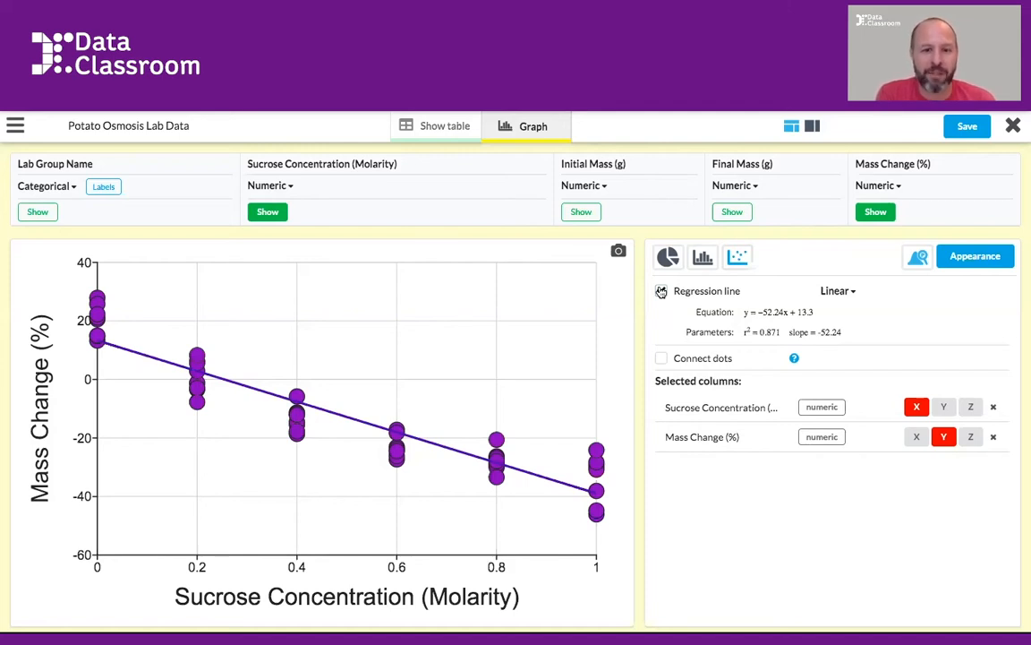
{"action": "left_click", "coordinate": [661, 291]}
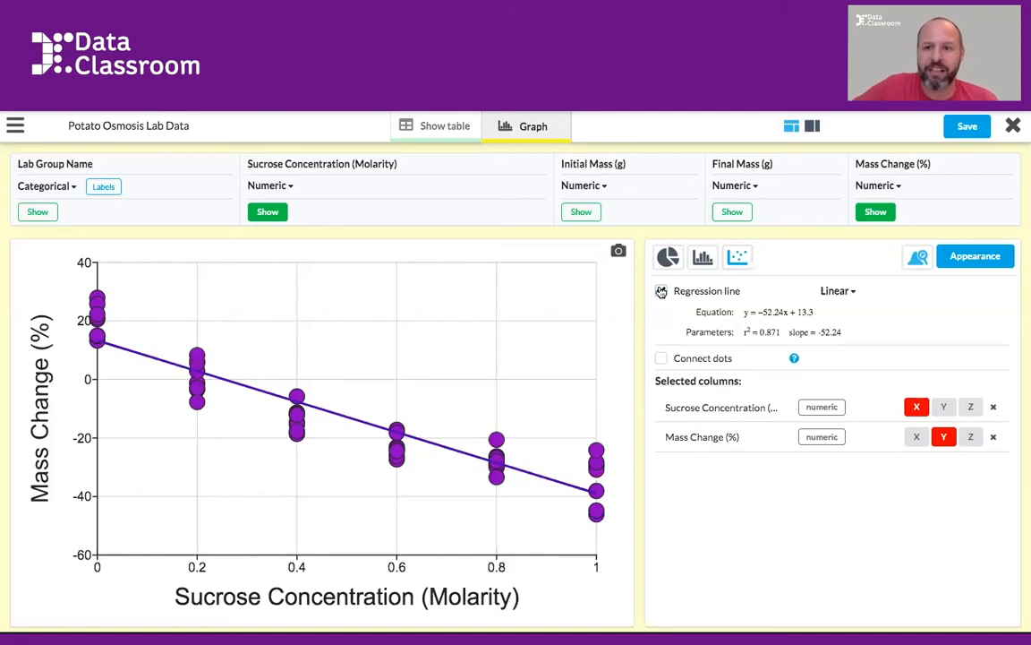
{"action": "left_click", "coordinate": [847, 293]}
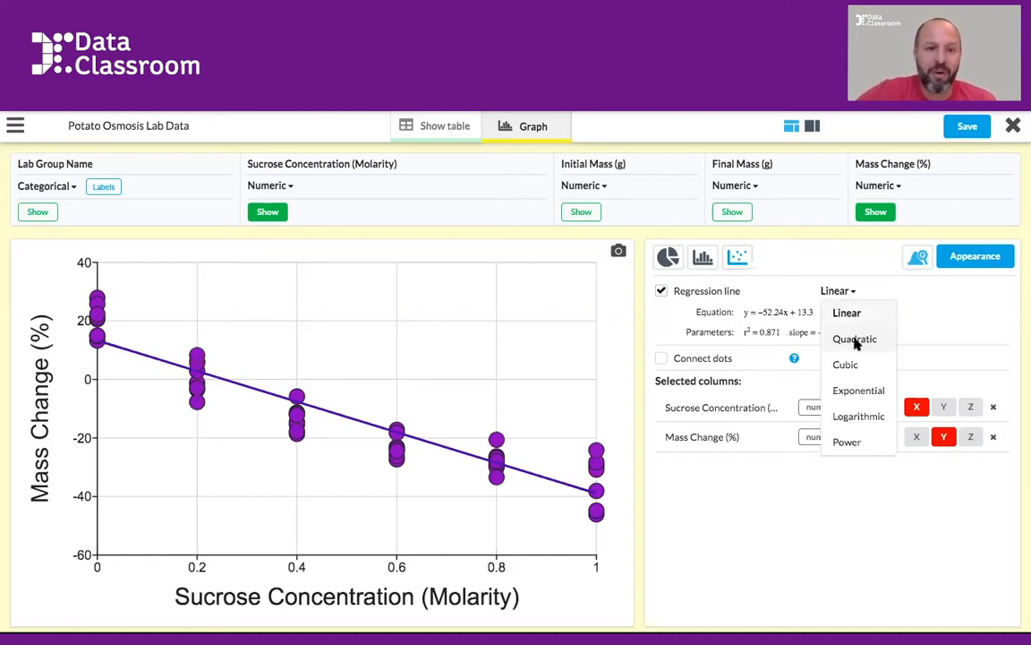
{"action": "left_click", "coordinate": [855, 341]}
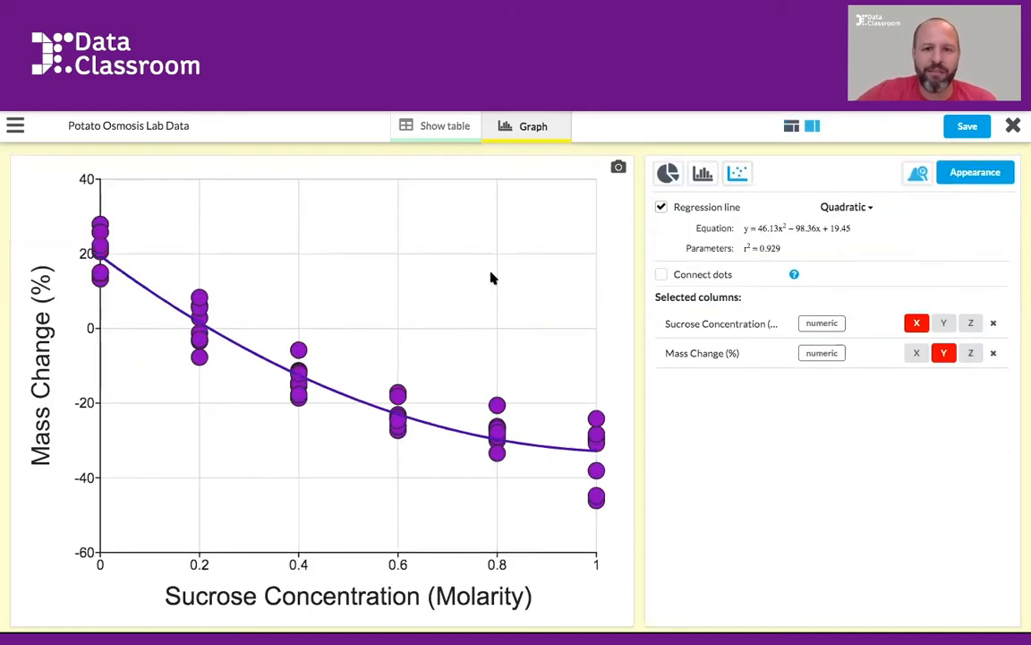
Open the graph's appearance settings and set the scatter plot's point size to 15
{"action": "left_click", "coordinate": [977, 176]}
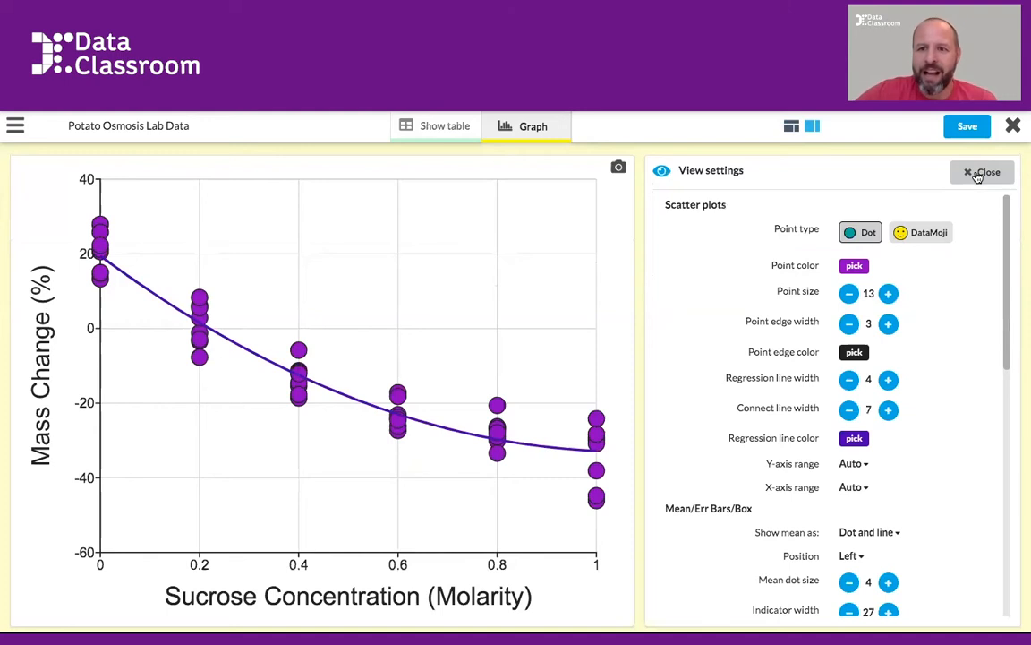
{"action": "left_click", "coordinate": [888, 293]}
{"action": "left_click", "coordinate": [890, 294]}
{"action": "left_click", "coordinate": [890, 295]}
{"action": "left_click", "coordinate": [890, 294]}
{"action": "left_click", "coordinate": [889, 294]}
{"action": "left_click", "coordinate": [890, 294]}
{"action": "left_click", "coordinate": [890, 294]}
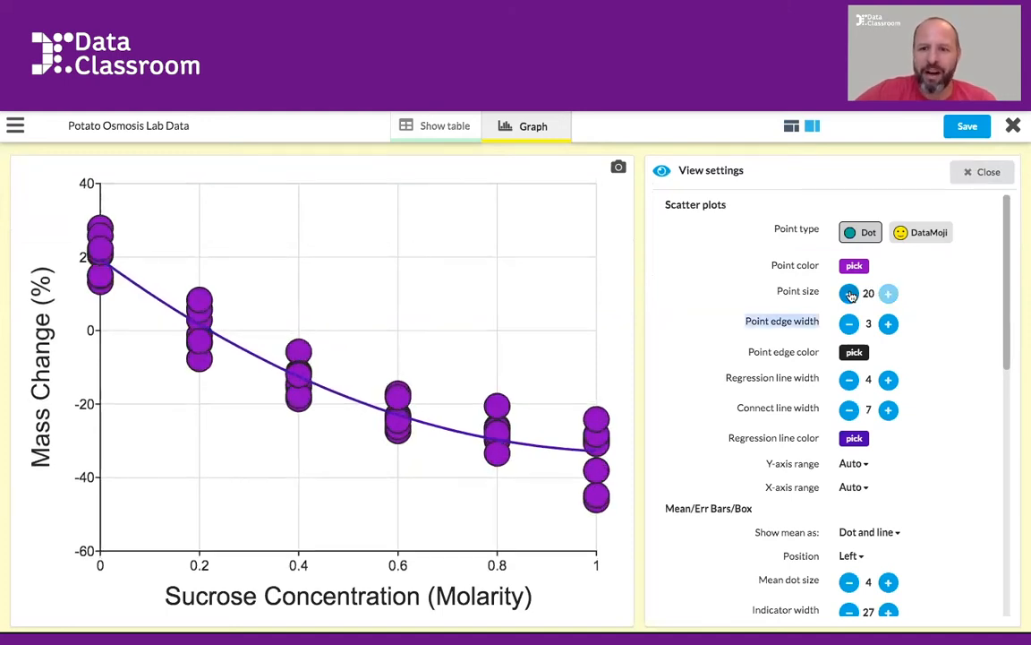
{"action": "left_click", "coordinate": [849, 293]}
{"action": "left_click", "coordinate": [848, 294]}
{"action": "left_click", "coordinate": [848, 294]}
{"action": "left_click", "coordinate": [848, 293]}
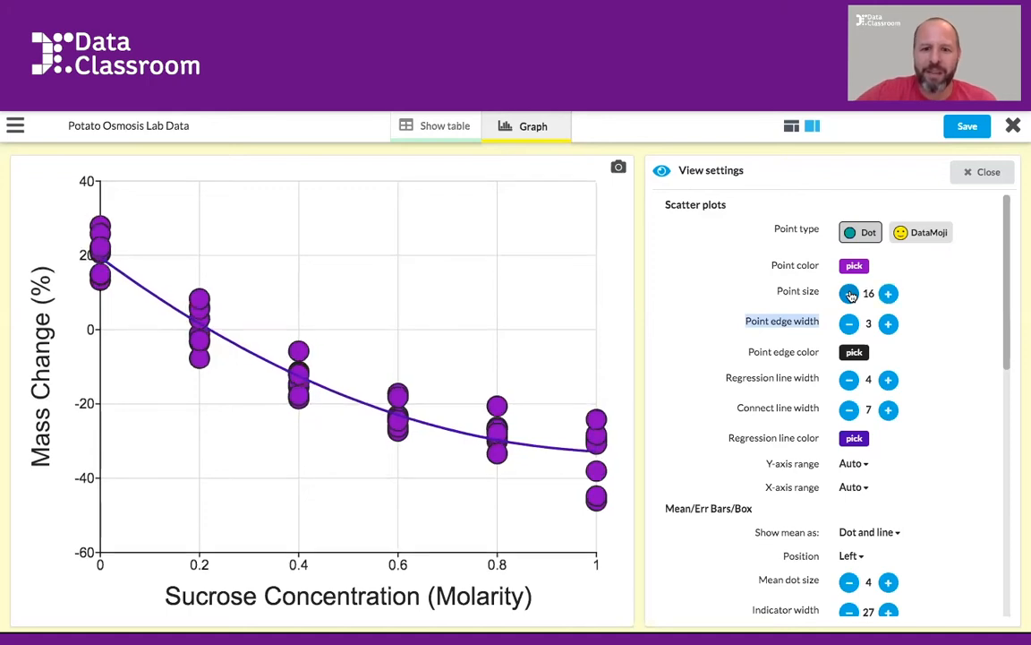
{"action": "left_click", "coordinate": [849, 293]}
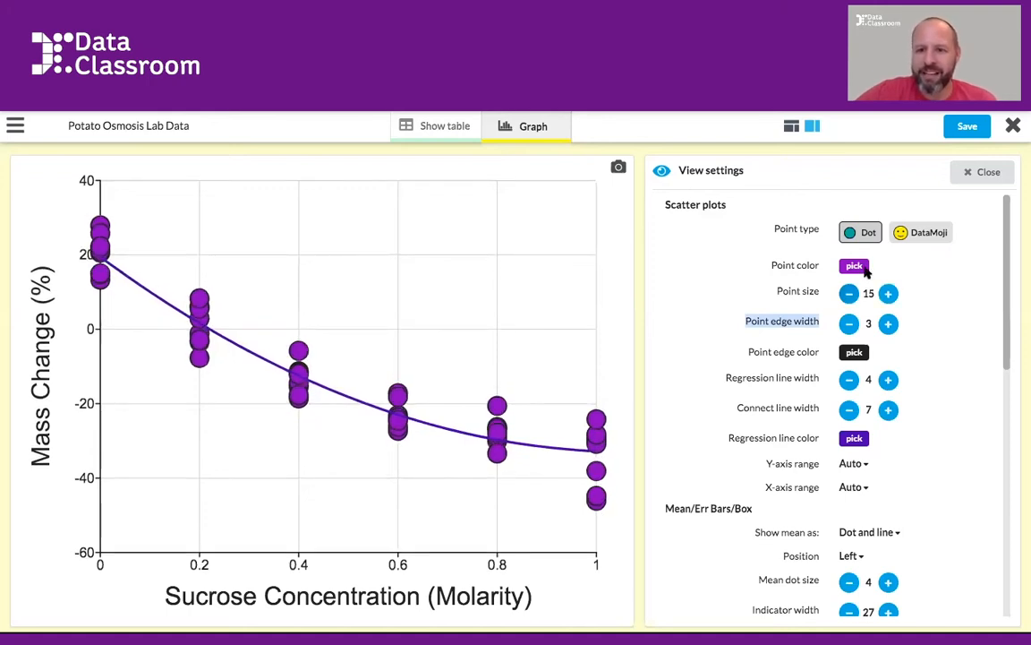
Color the scatter plot points blue and change the point type to DataMoji
{"action": "left_click", "coordinate": [854, 266]}
{"action": "left_click", "coordinate": [762, 312]}
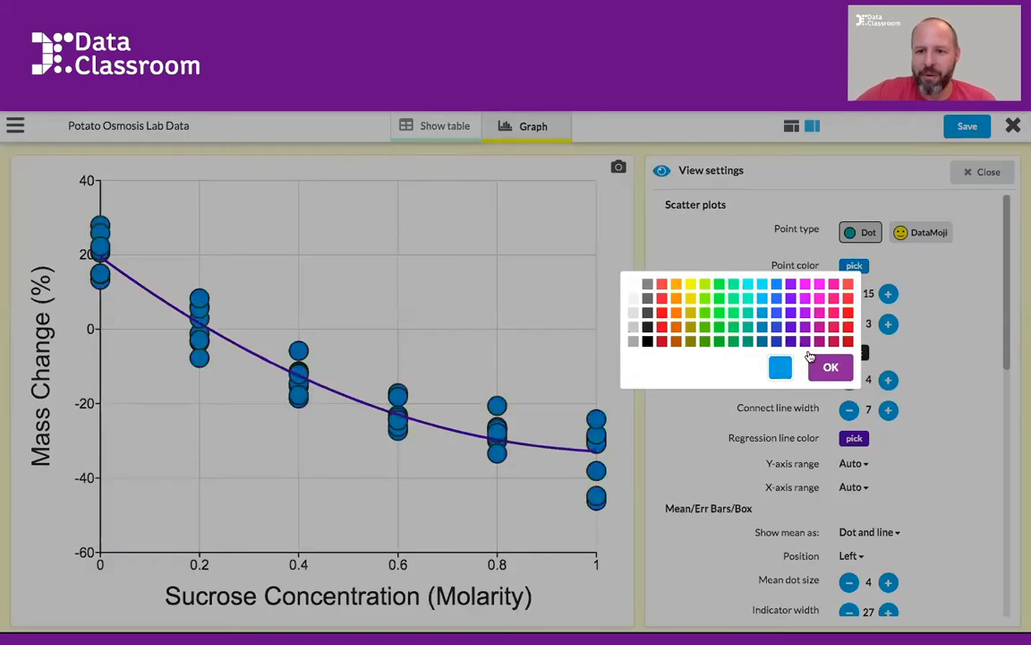
{"action": "left_click", "coordinate": [827, 365]}
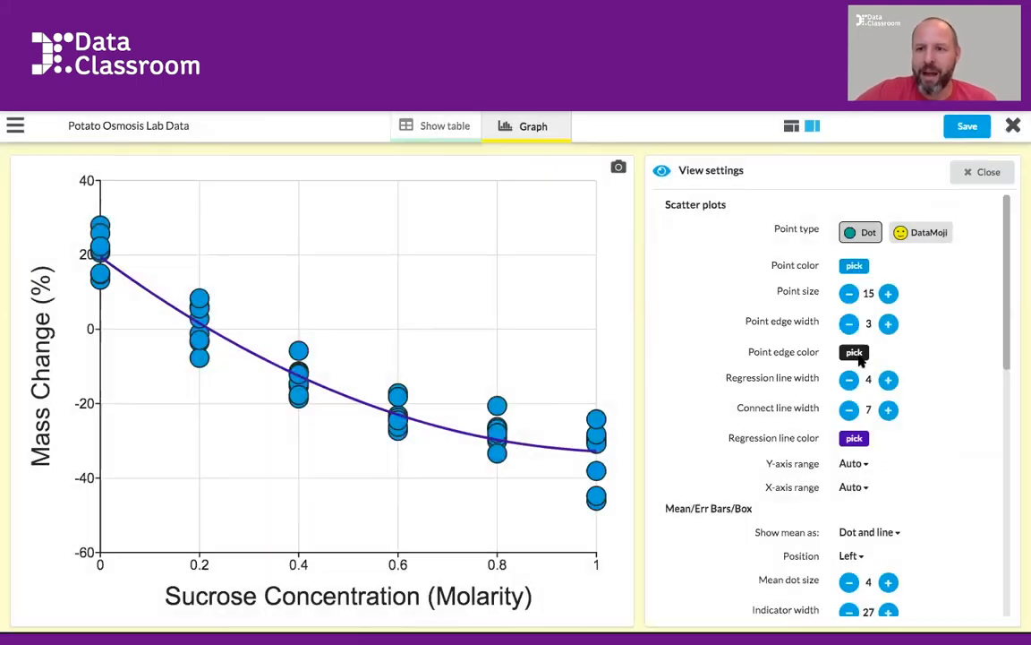
{"action": "left_click", "coordinate": [925, 235]}
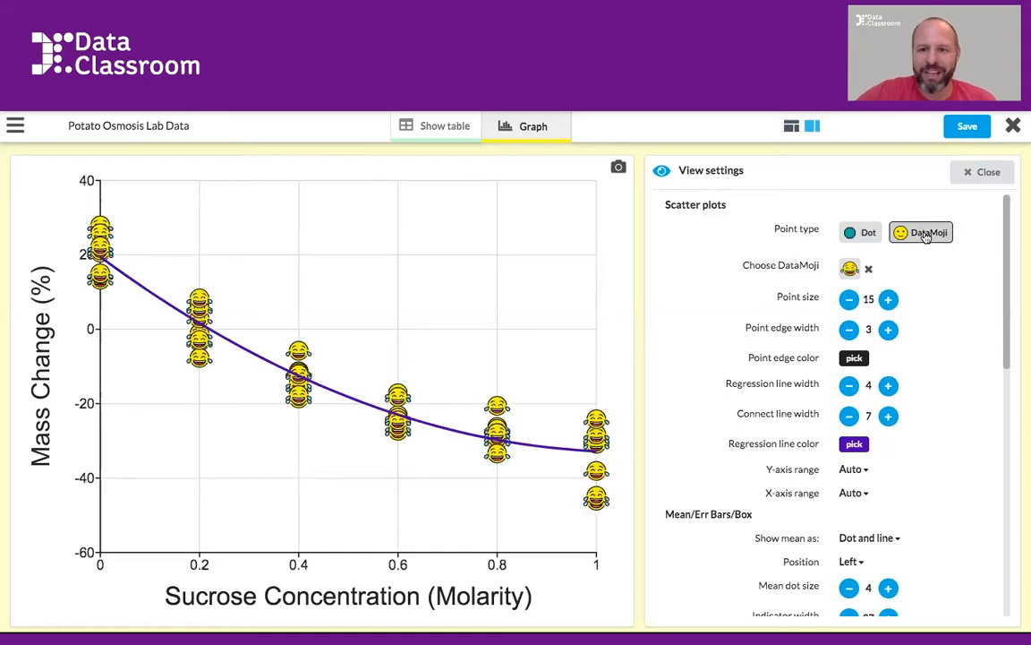
Search the DataMojis for potato, use the potato as the scatter plot's point symbol and close the appearance settings
{"action": "left_click", "coordinate": [849, 269]}
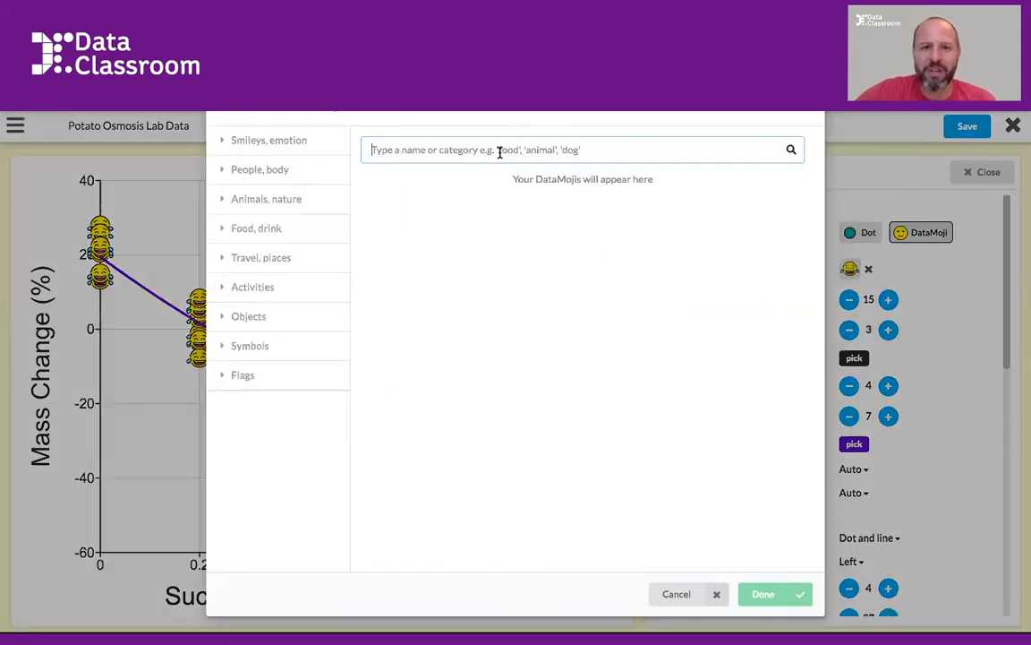
{"action": "type", "text": "potato"}
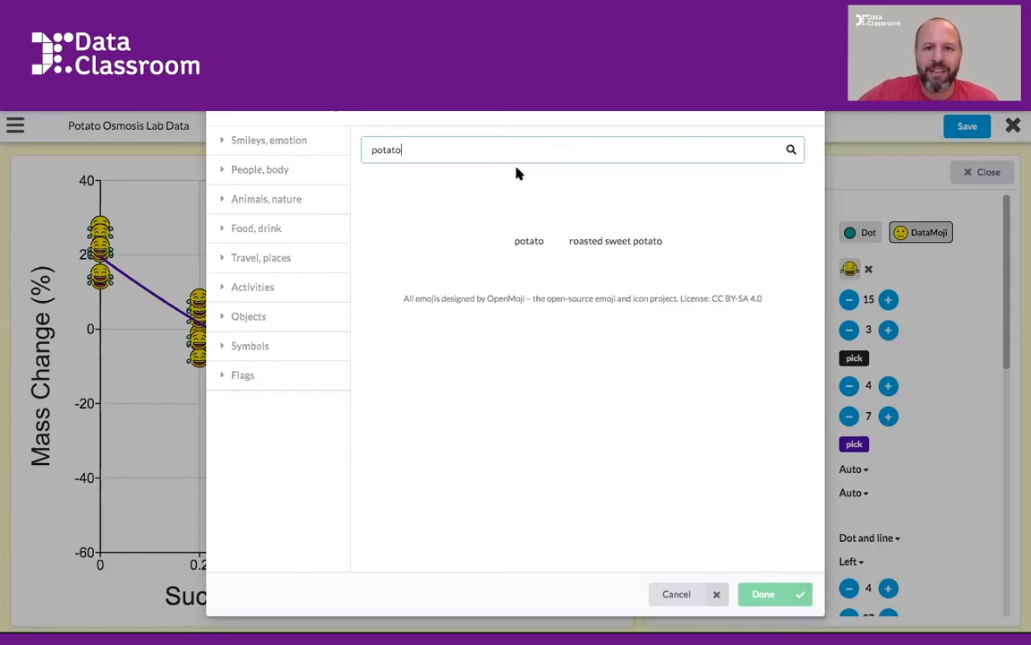
{"action": "left_click", "coordinate": [535, 207]}
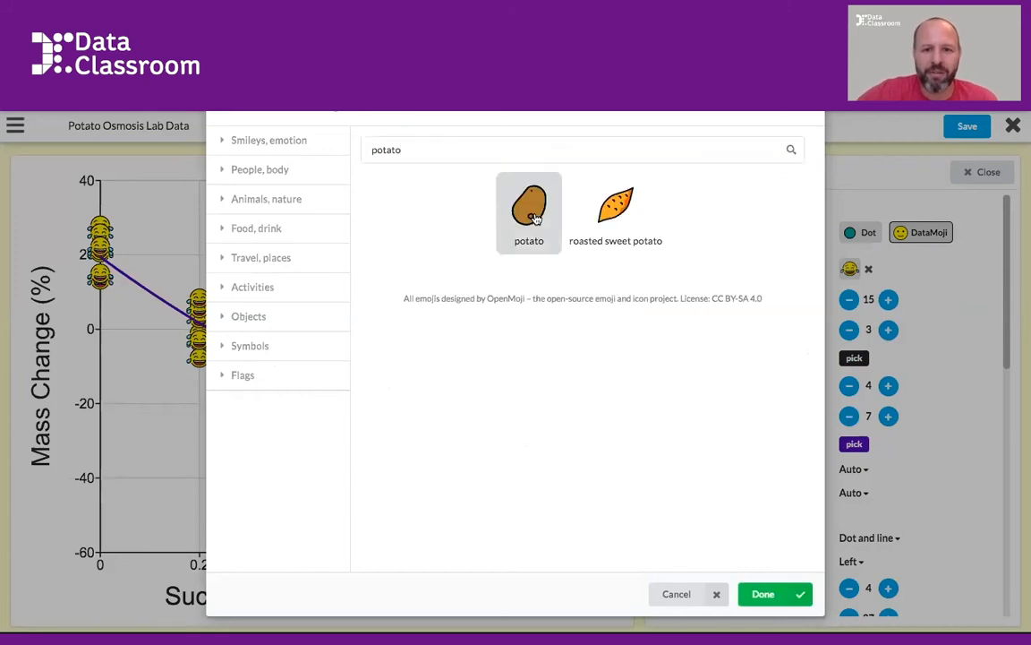
{"action": "left_click", "coordinate": [765, 596]}
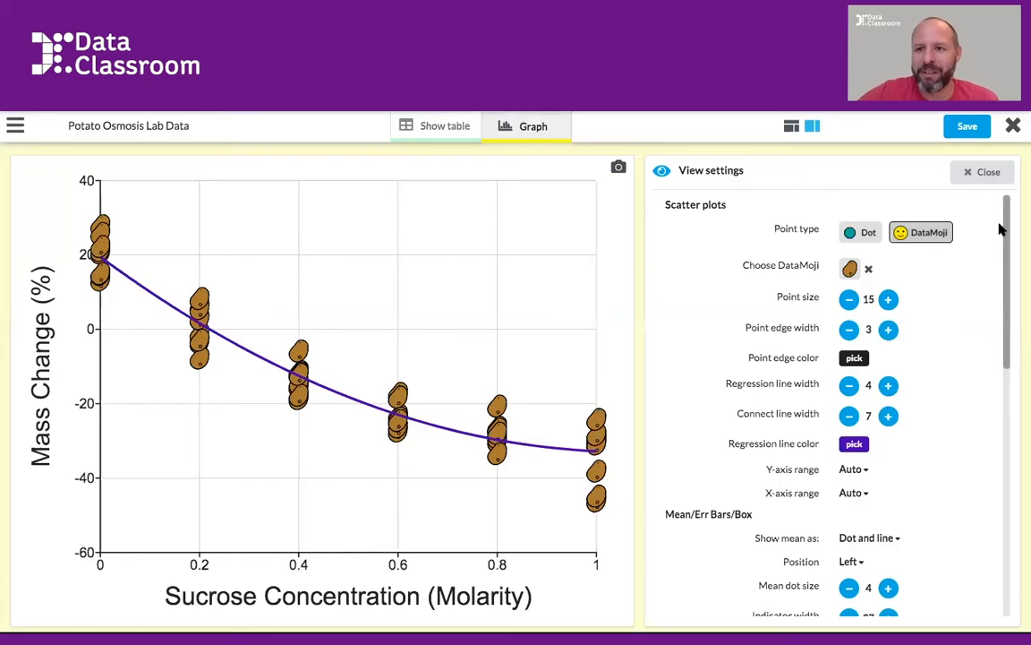
{"action": "left_click", "coordinate": [984, 172]}
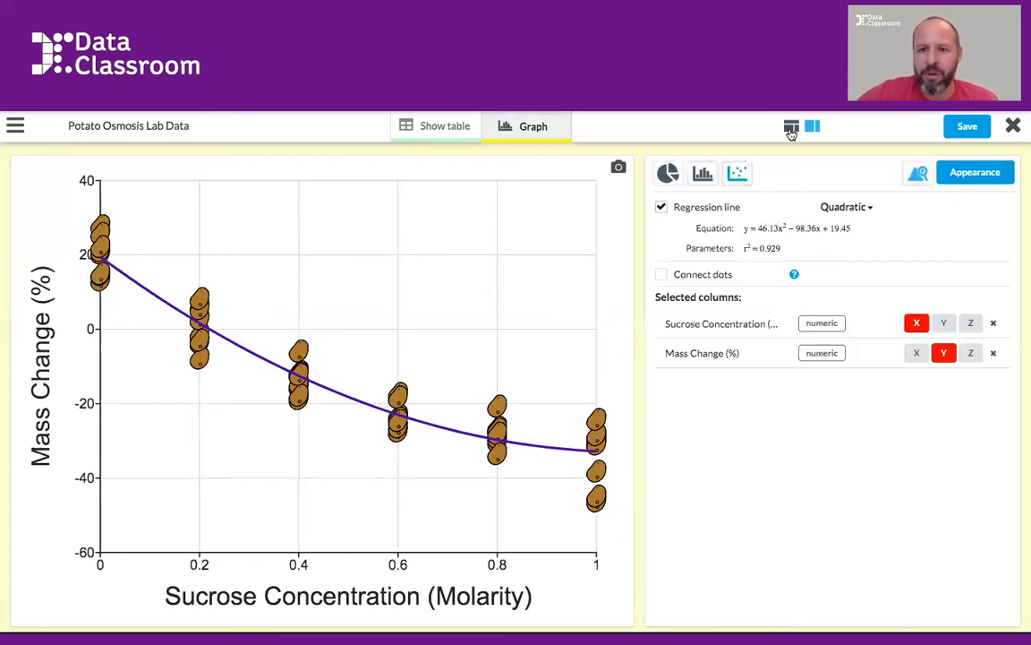
Show the column headers above the graph, change Sucrose Concentration (Molarity) to Categorical and graph it again
{"action": "left_click", "coordinate": [790, 128]}
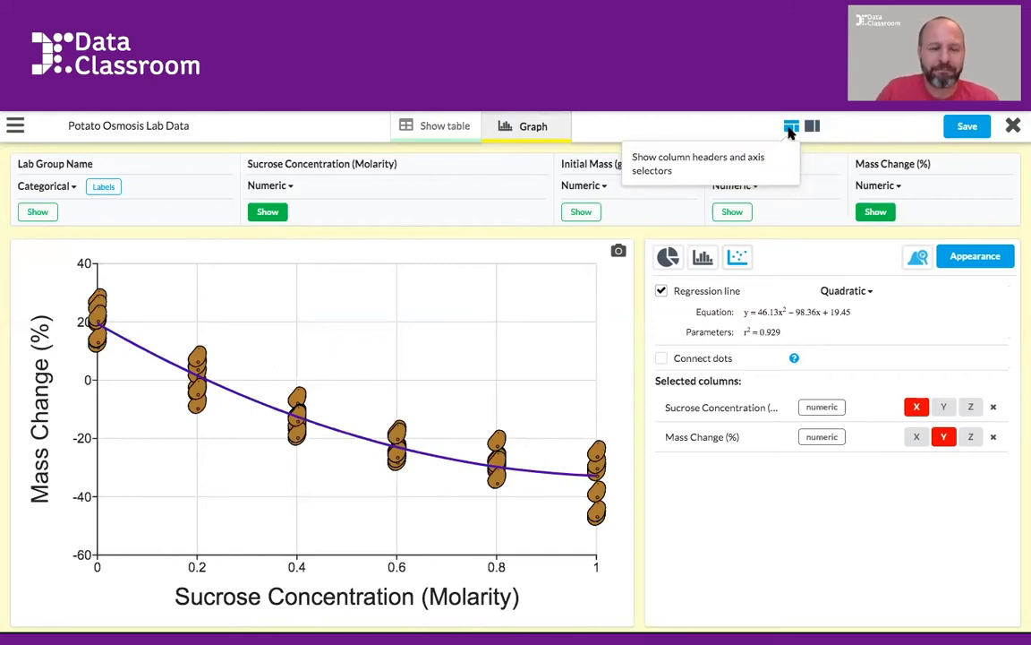
{"action": "left_click", "coordinate": [269, 187]}
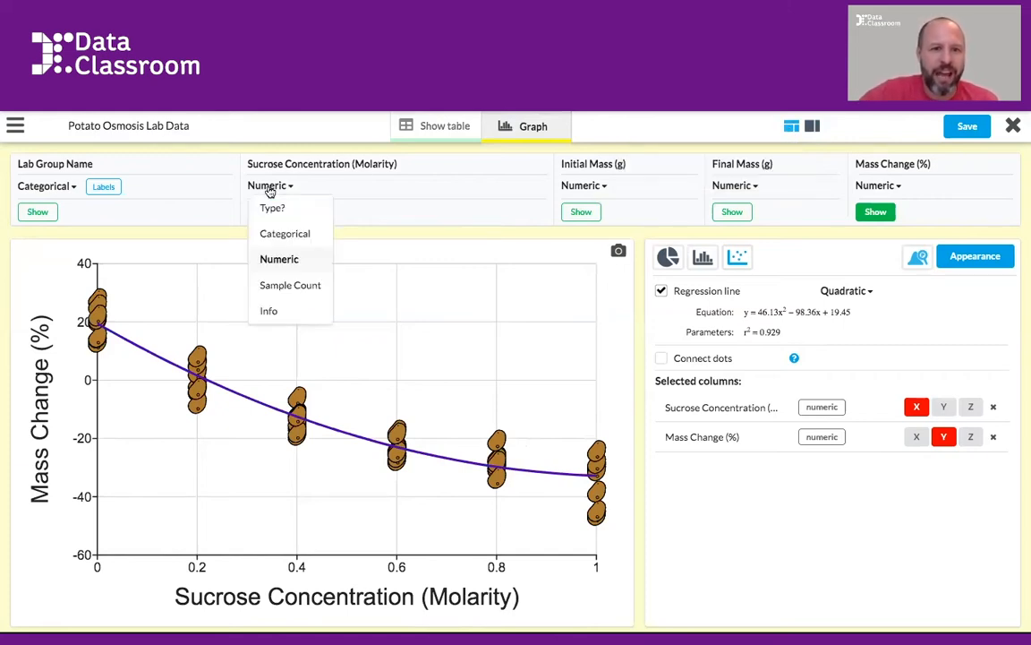
{"action": "left_click", "coordinate": [271, 234]}
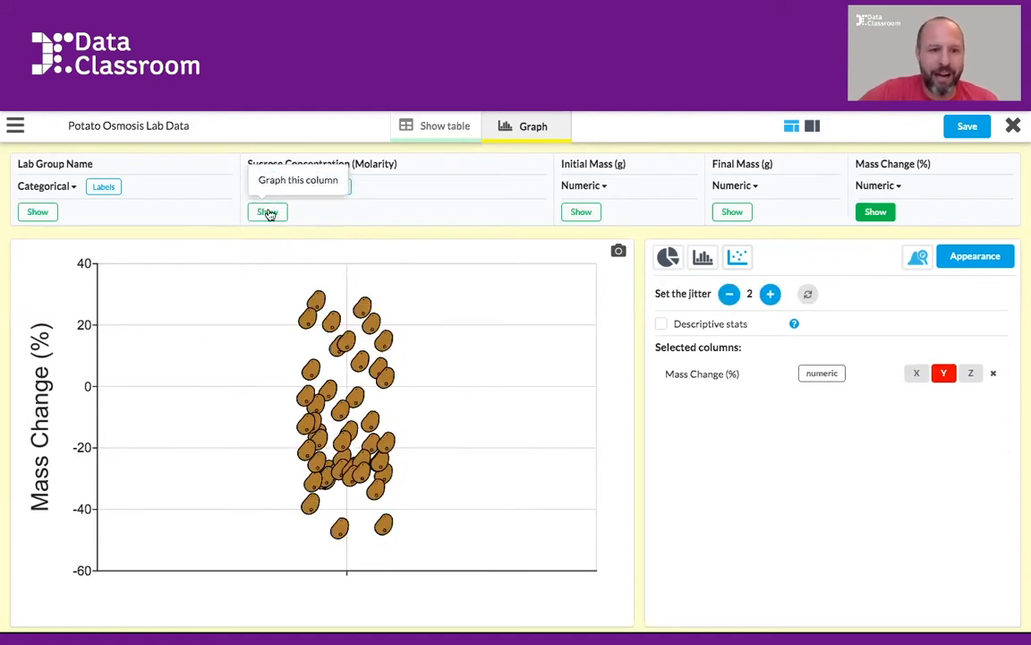
{"action": "left_click", "coordinate": [267, 212]}
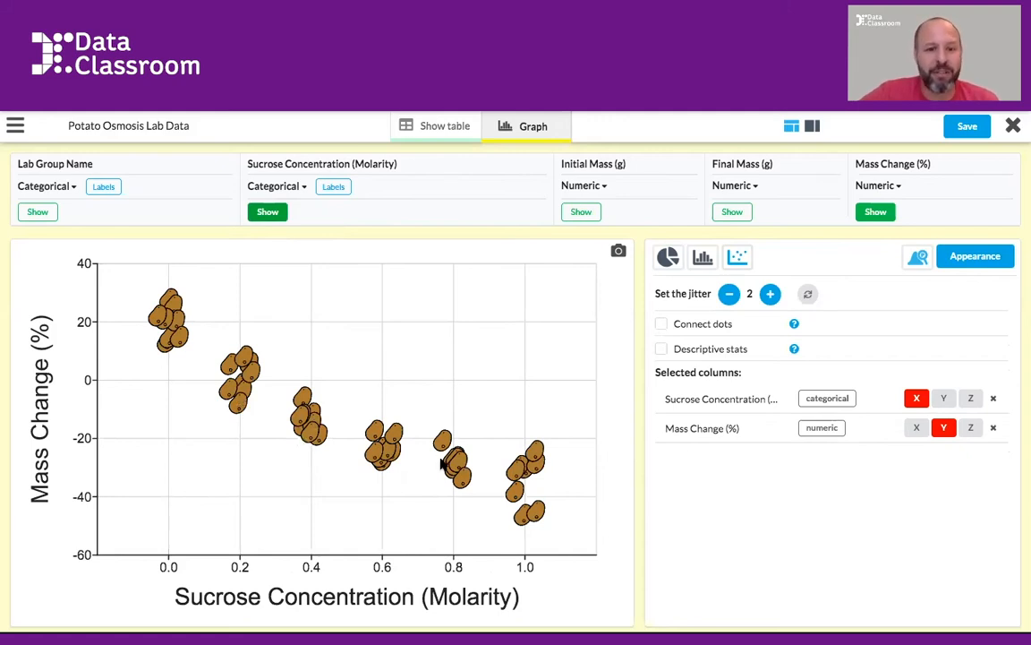
Try jitter values of 0 and 3 on the categorical plot and return the jitter to 2
{"action": "left_click", "coordinate": [729, 295]}
{"action": "left_click", "coordinate": [729, 295]}
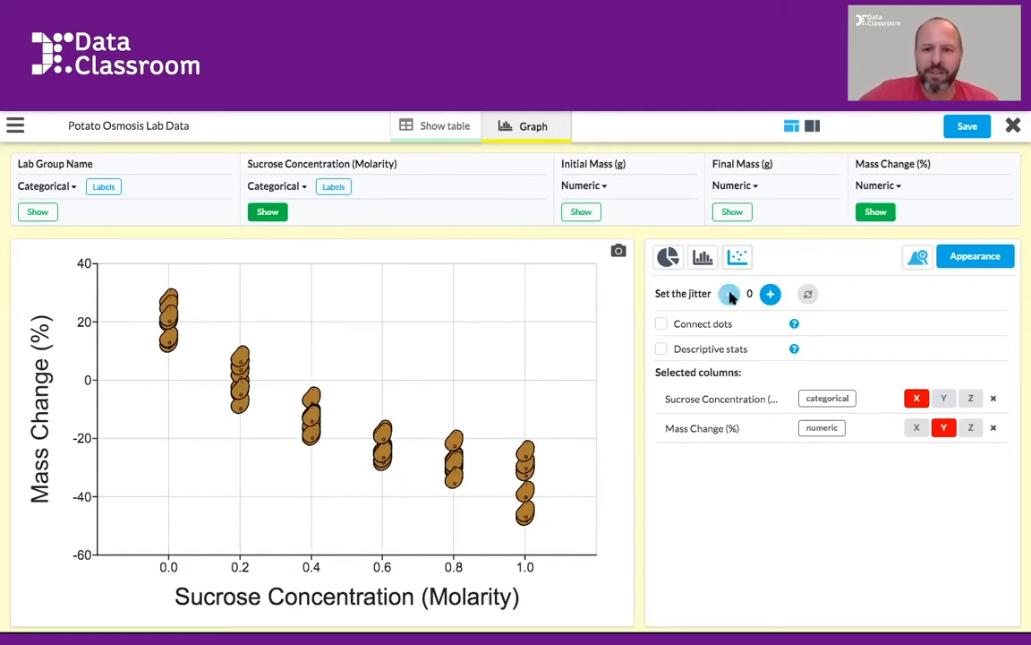
{"action": "left_click", "coordinate": [771, 296]}
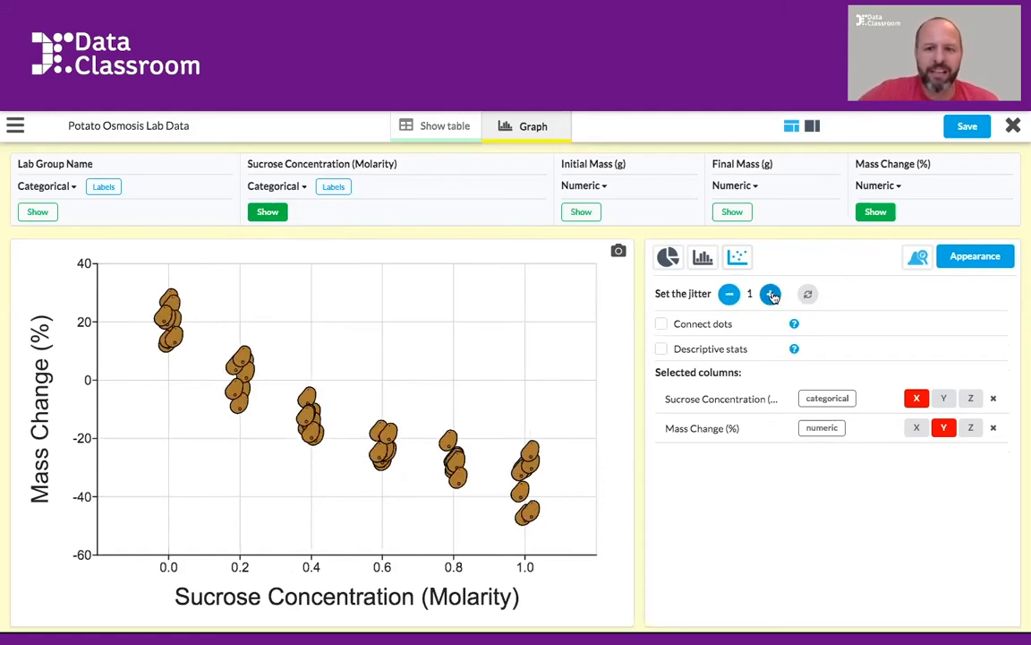
{"action": "left_click", "coordinate": [771, 296]}
{"action": "left_click", "coordinate": [771, 295]}
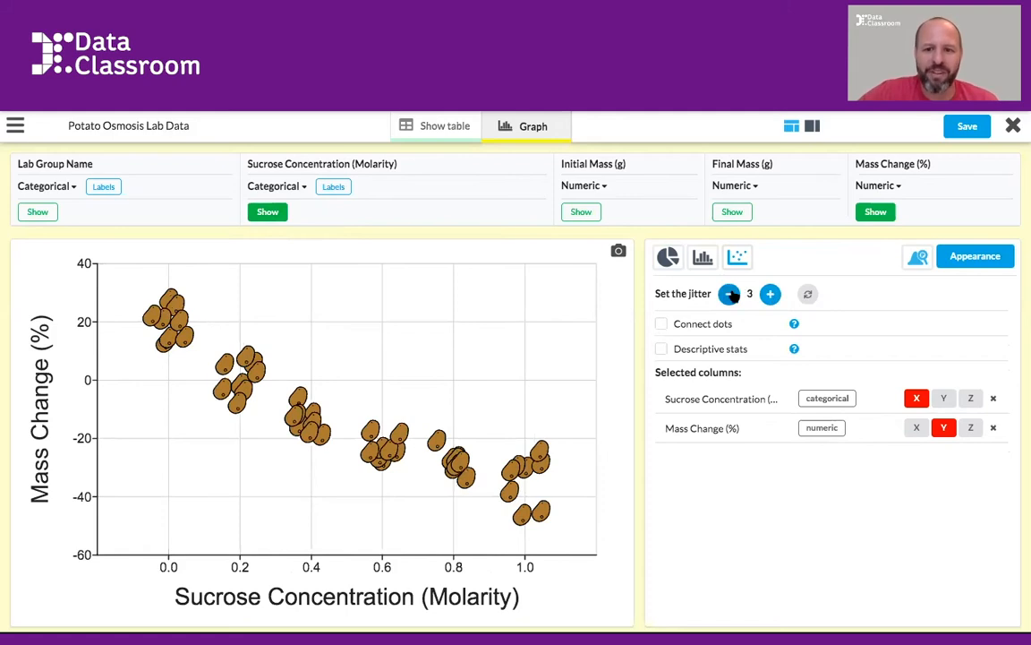
{"action": "left_click", "coordinate": [730, 294]}
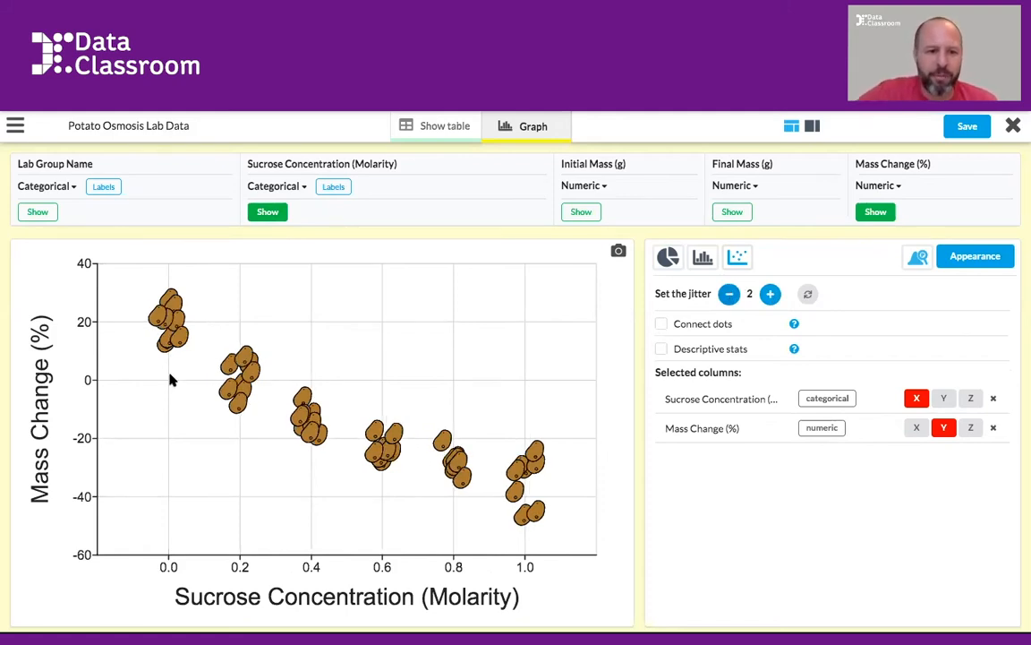
Turn on descriptive stats for the plot, try SEM error bars and set the error bars to Standard deviation
{"action": "left_click", "coordinate": [662, 349]}
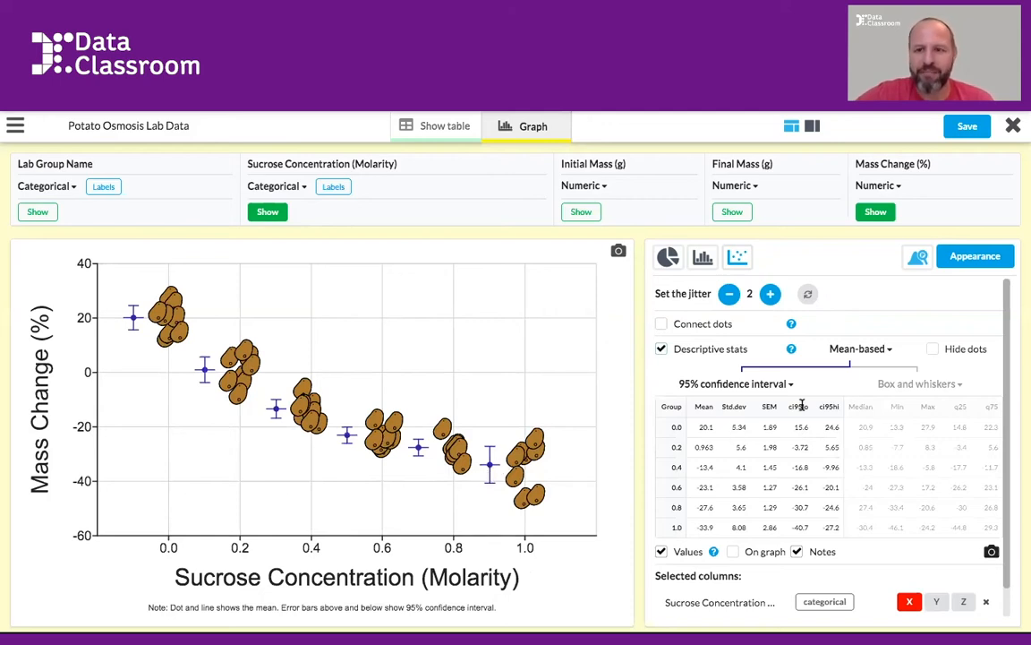
{"action": "left_click", "coordinate": [775, 384]}
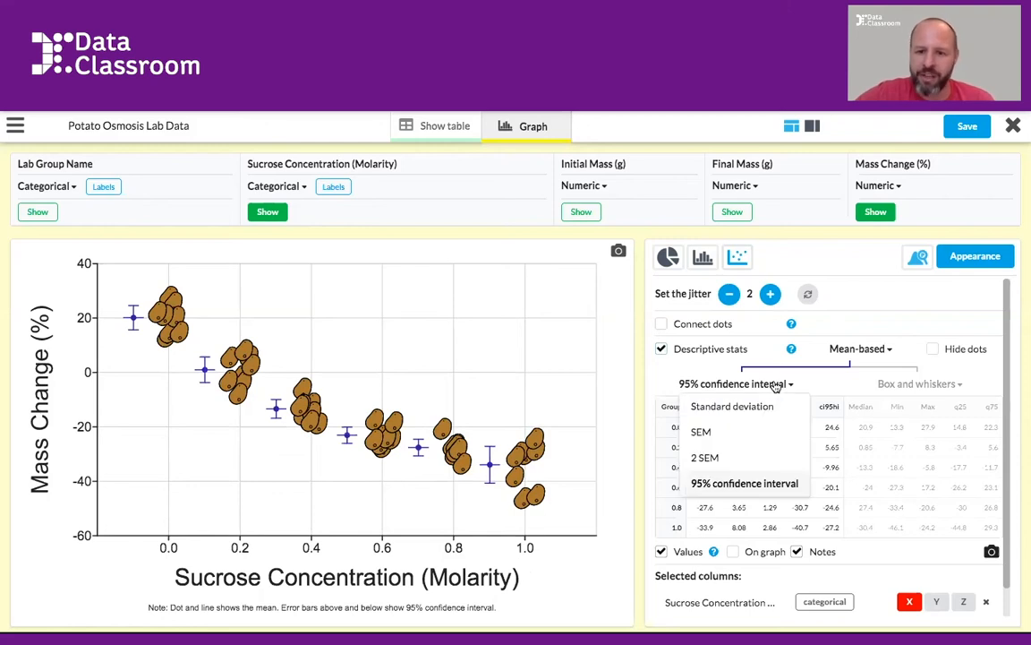
{"action": "left_click", "coordinate": [716, 435]}
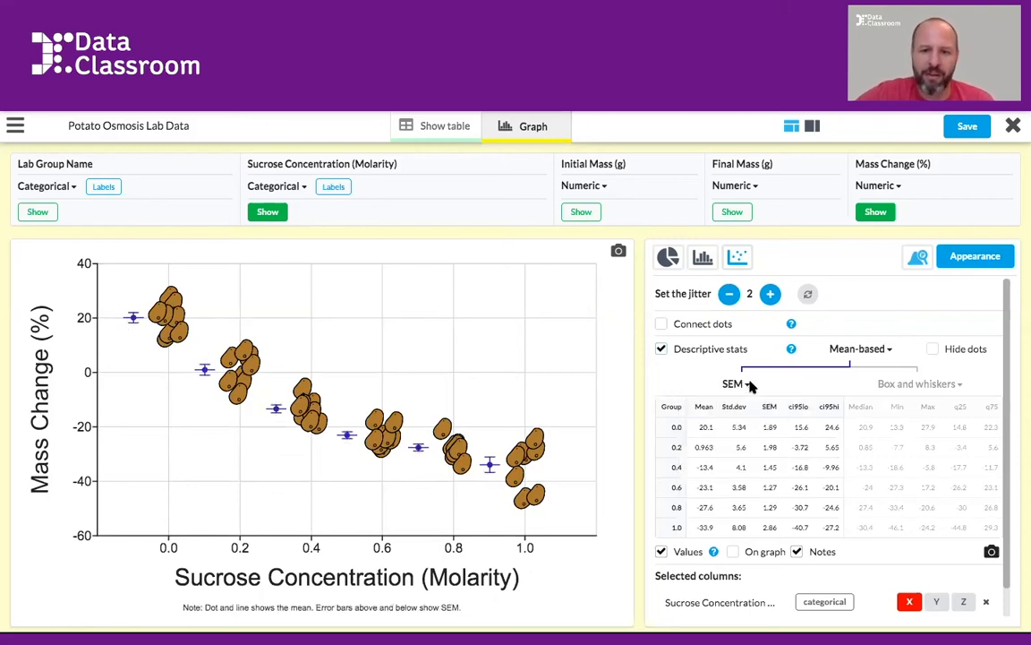
{"action": "left_click", "coordinate": [740, 385]}
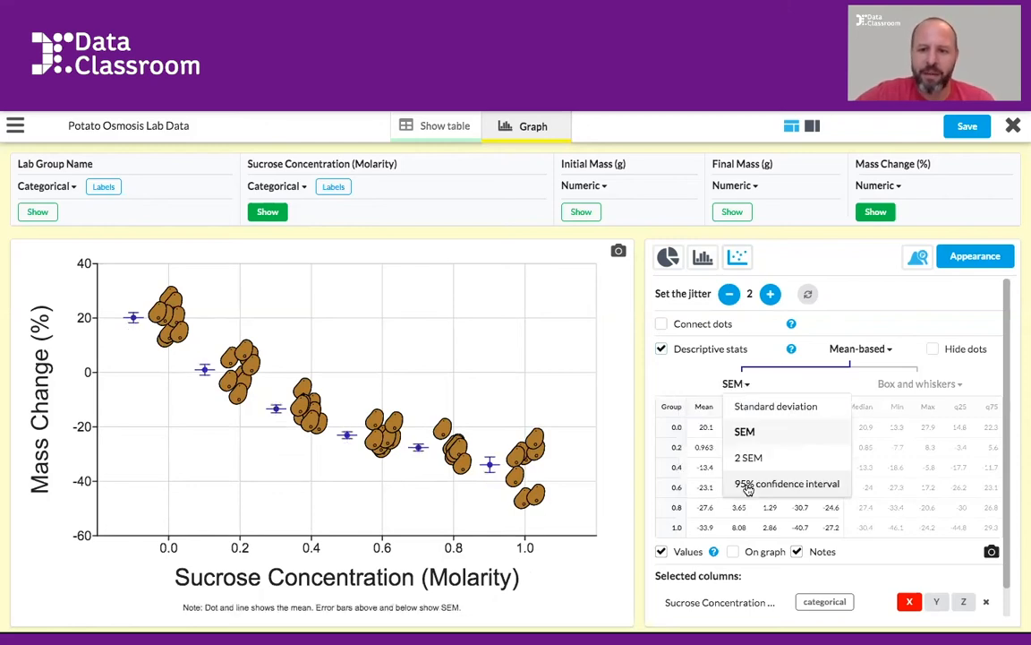
{"action": "left_click", "coordinate": [750, 407]}
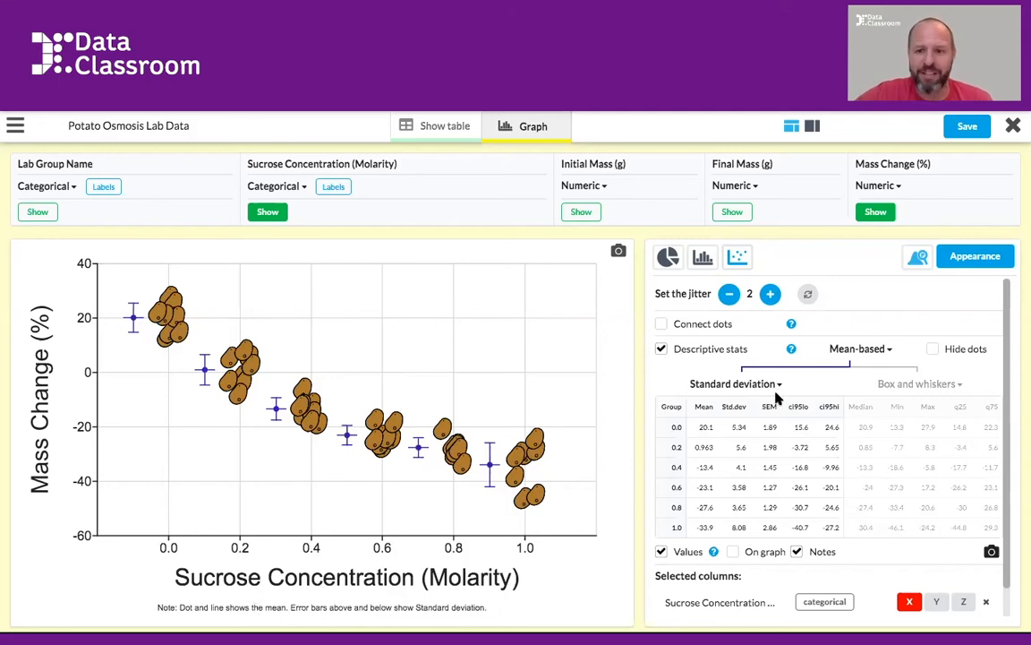
Switch the descriptive stats to Median-based and reduce the jitter to 1
{"action": "left_click", "coordinate": [863, 352]}
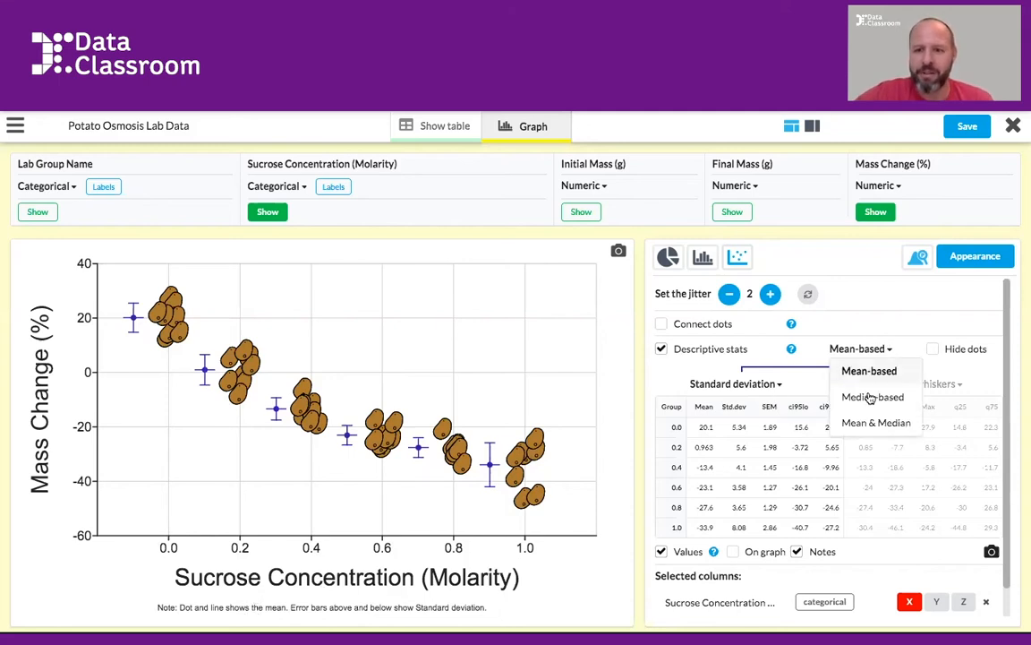
{"action": "left_click", "coordinate": [871, 397]}
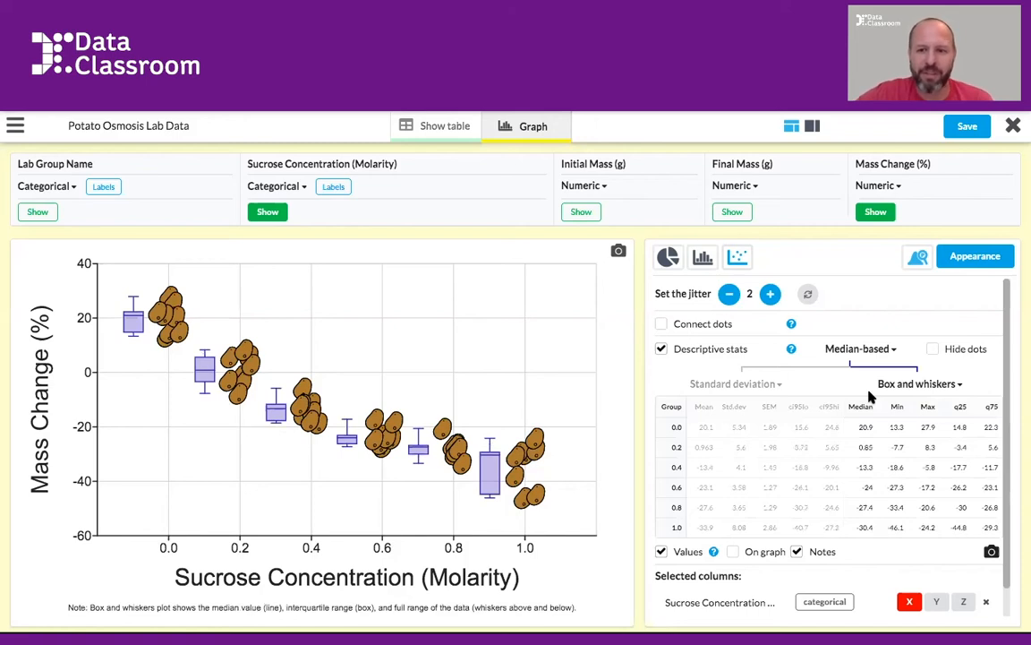
{"action": "left_click", "coordinate": [729, 294]}
Preview the Mean & Median descriptive stats on the graph and return to Median-based
{"action": "left_click", "coordinate": [872, 350]}
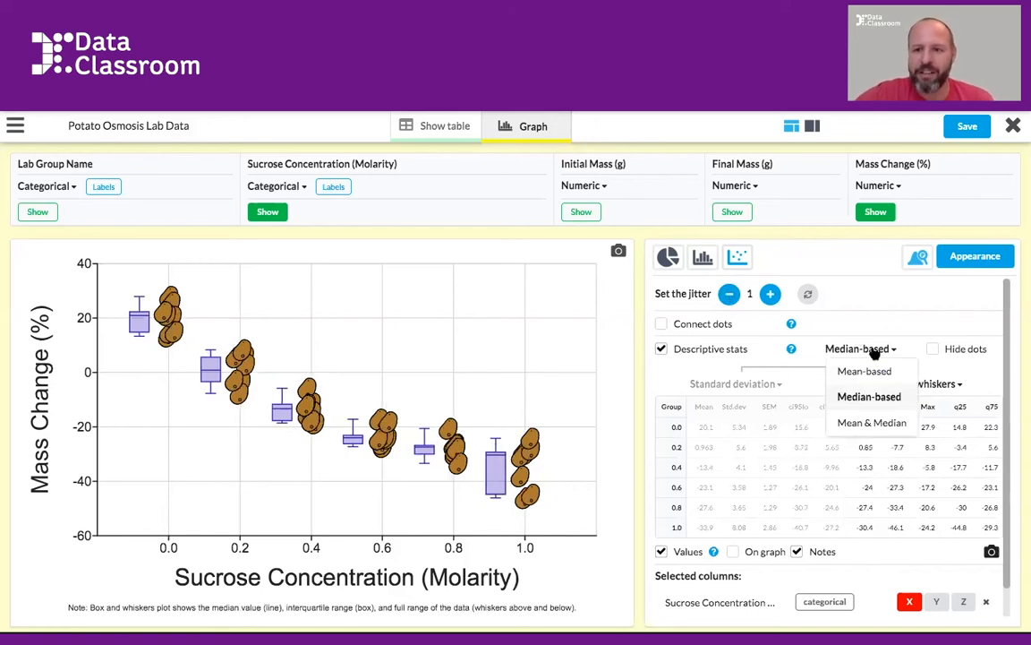
{"action": "left_click", "coordinate": [870, 423]}
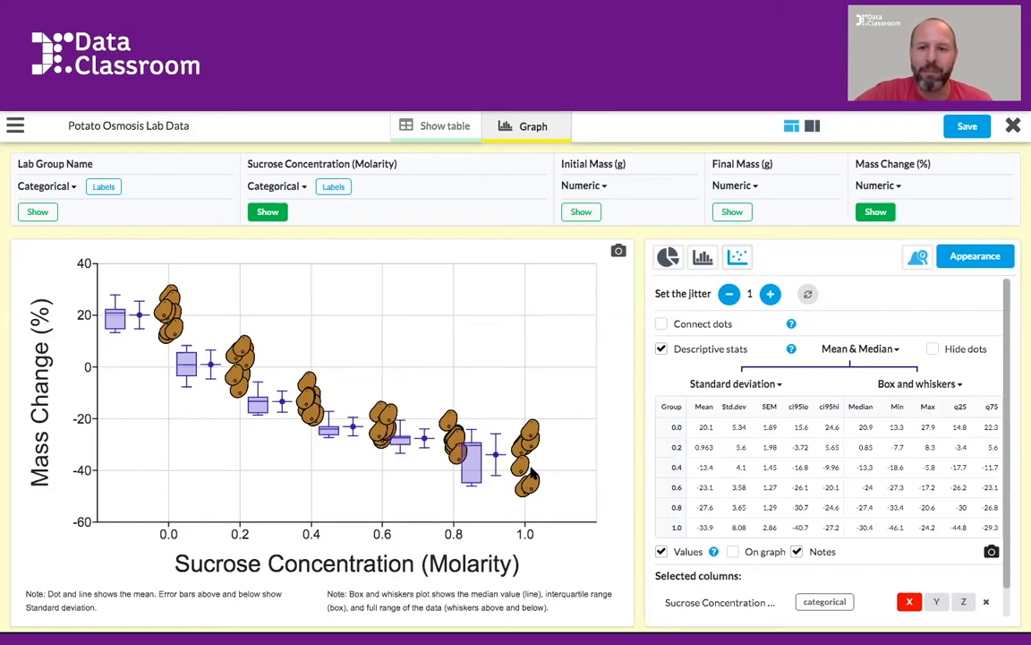
{"action": "left_click", "coordinate": [890, 350]}
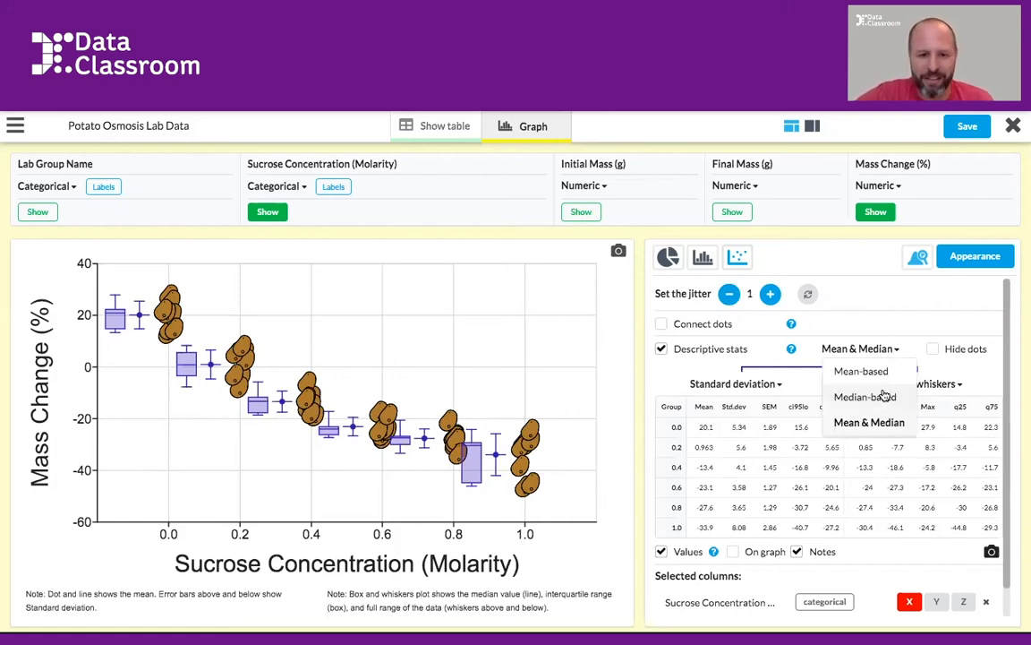
{"action": "left_click", "coordinate": [865, 397]}
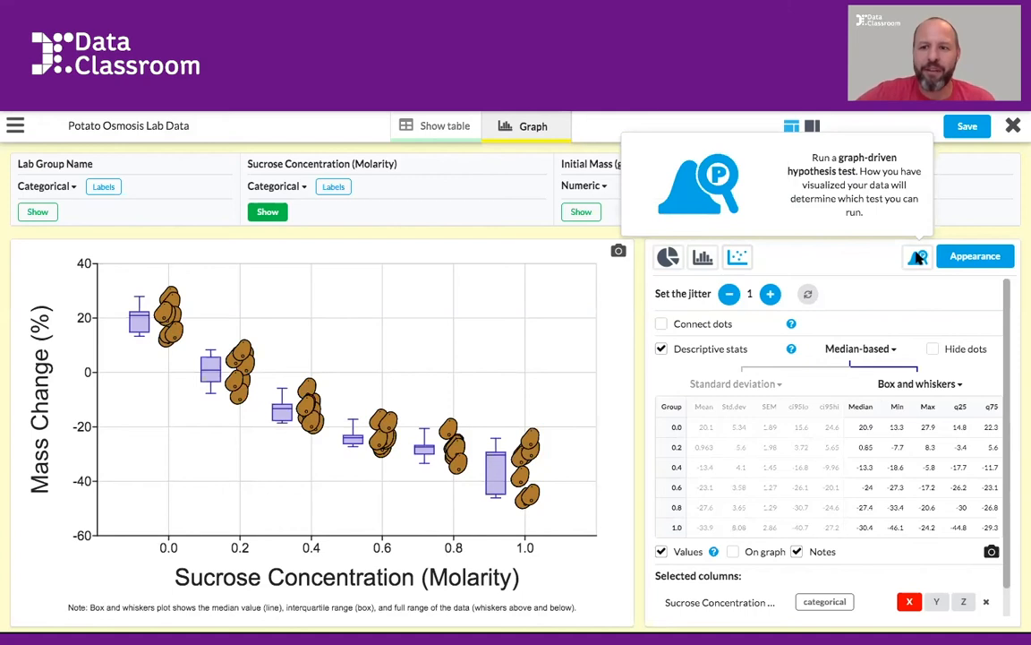
Run the ANOVA hypothesis test on the graphed columns and review the P-value explanation with its slider, closing the results when done
{"action": "left_click", "coordinate": [918, 258]}
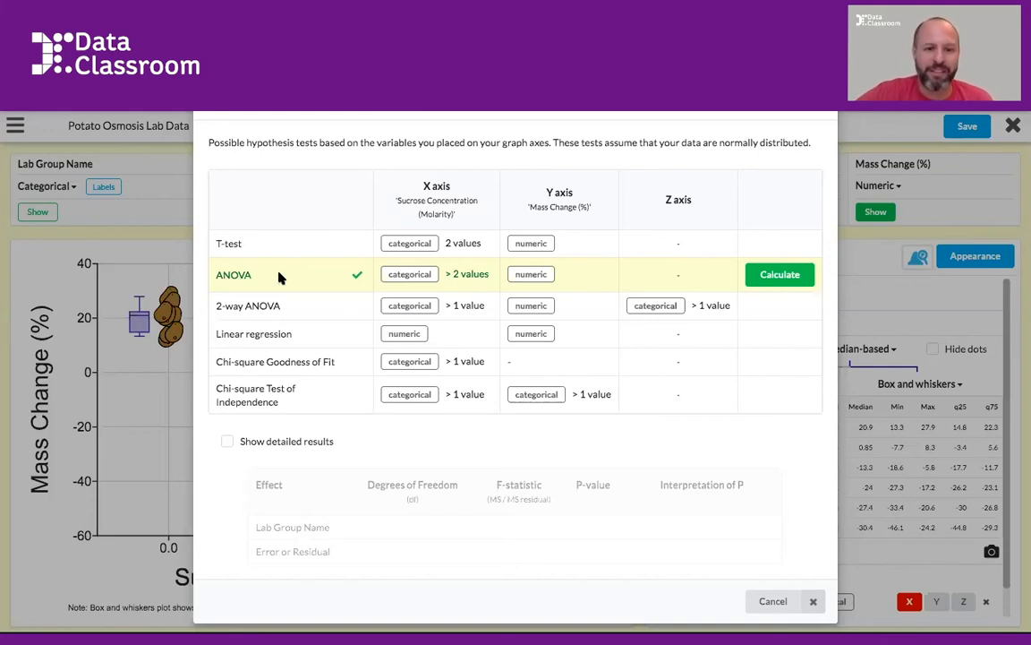
{"action": "left_click", "coordinate": [781, 276]}
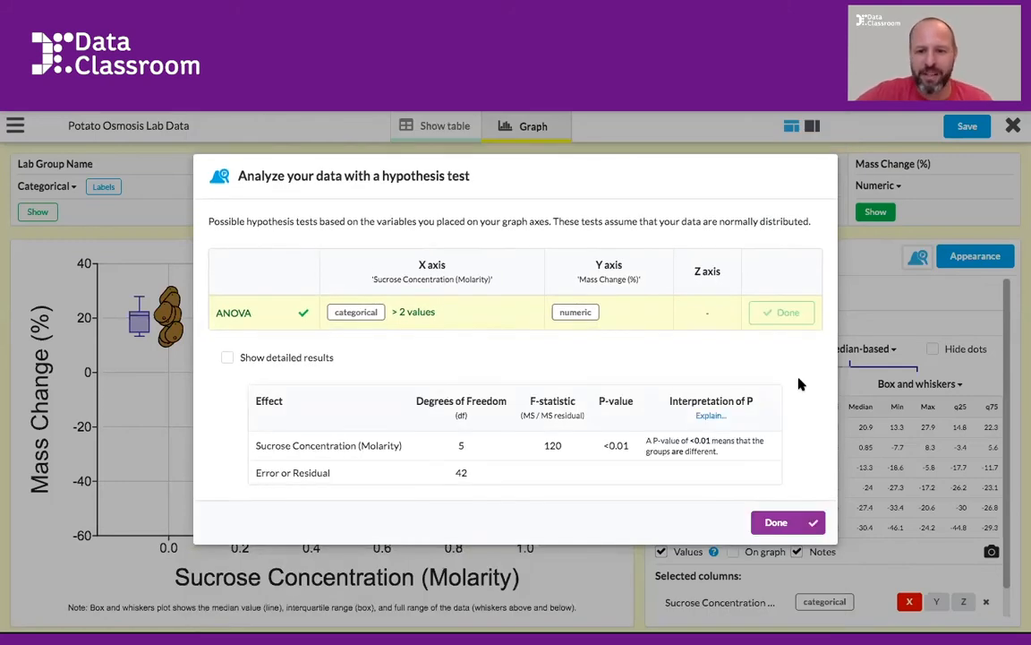
{"action": "left_click", "coordinate": [711, 417]}
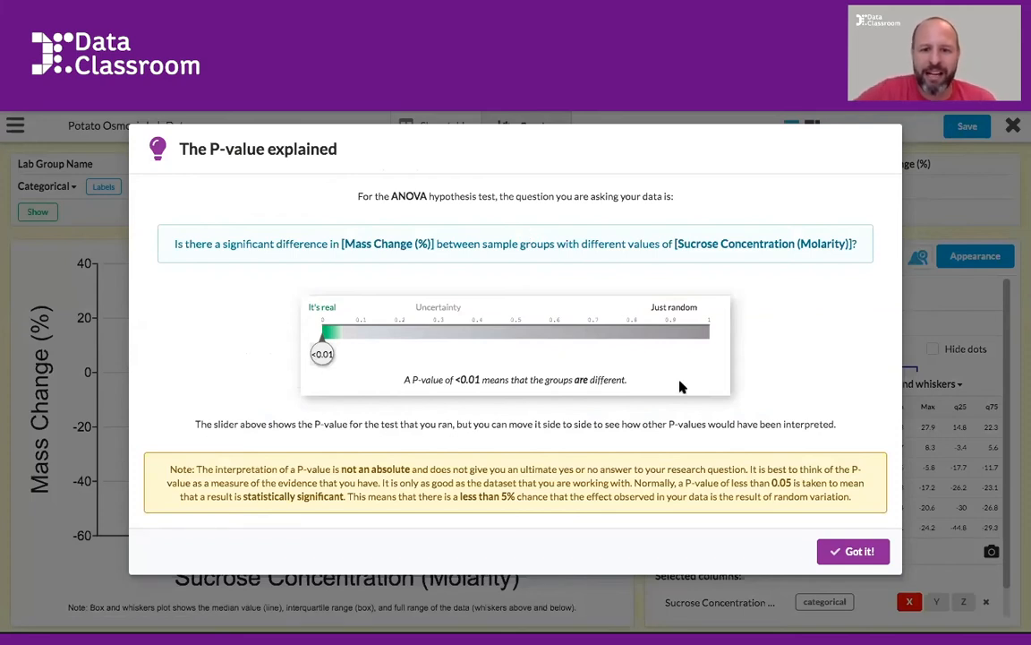
{"action": "left_click_drag", "start_coordinate": [323, 356], "coordinate": [264, 362]}
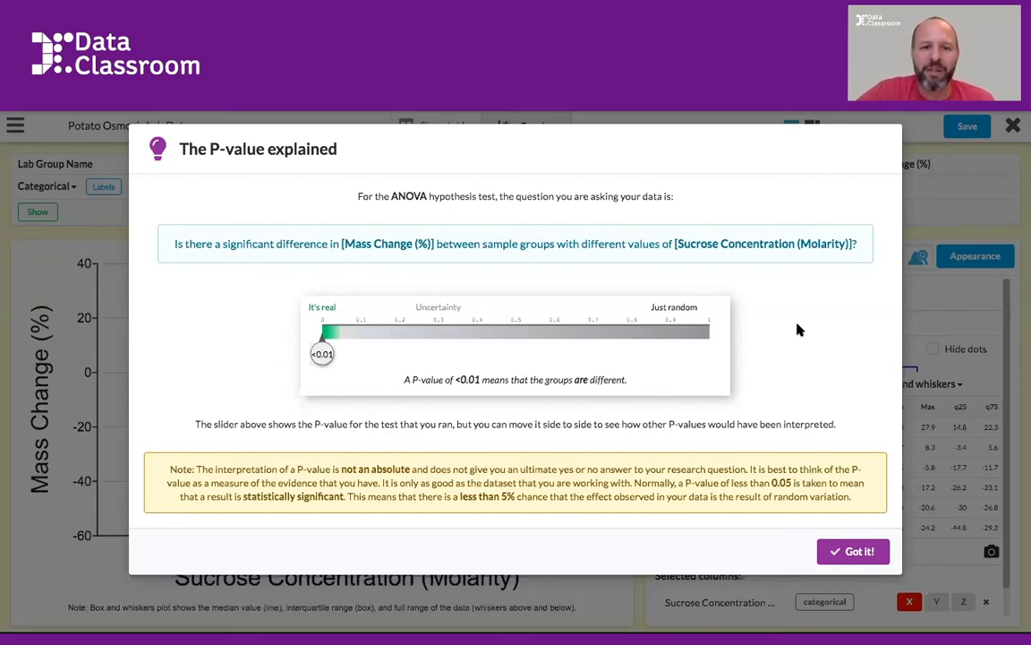
{"action": "left_click", "coordinate": [855, 551]}
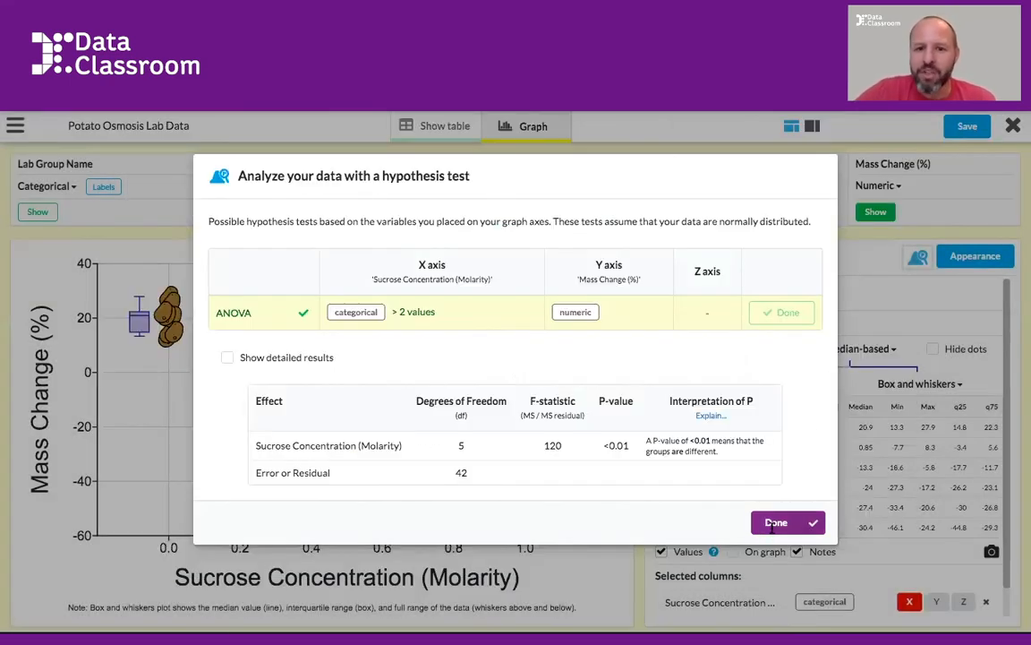
{"action": "left_click", "coordinate": [771, 526]}
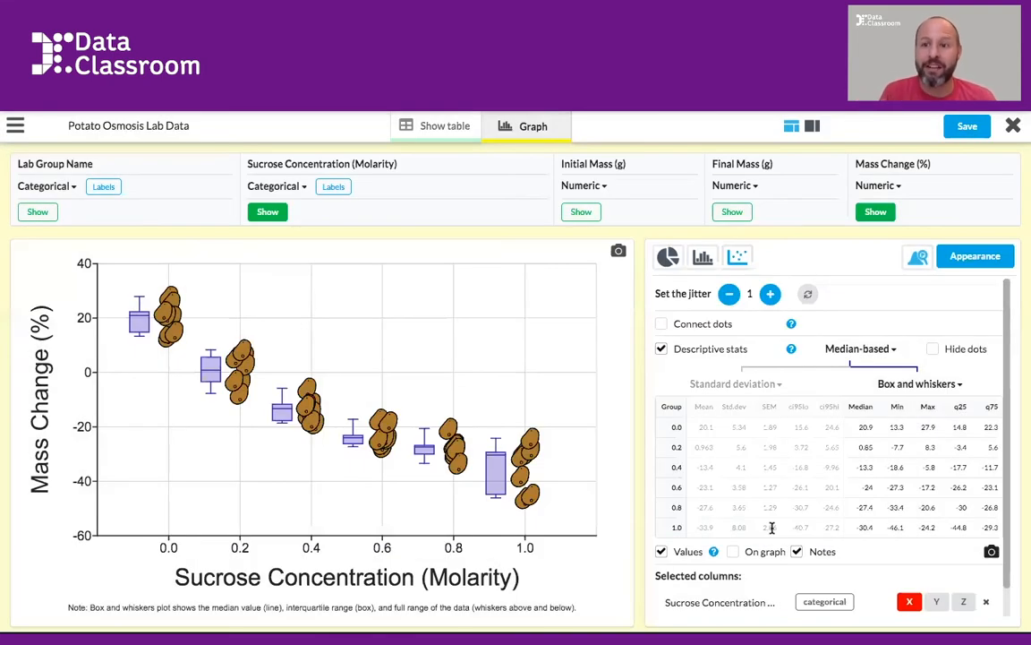